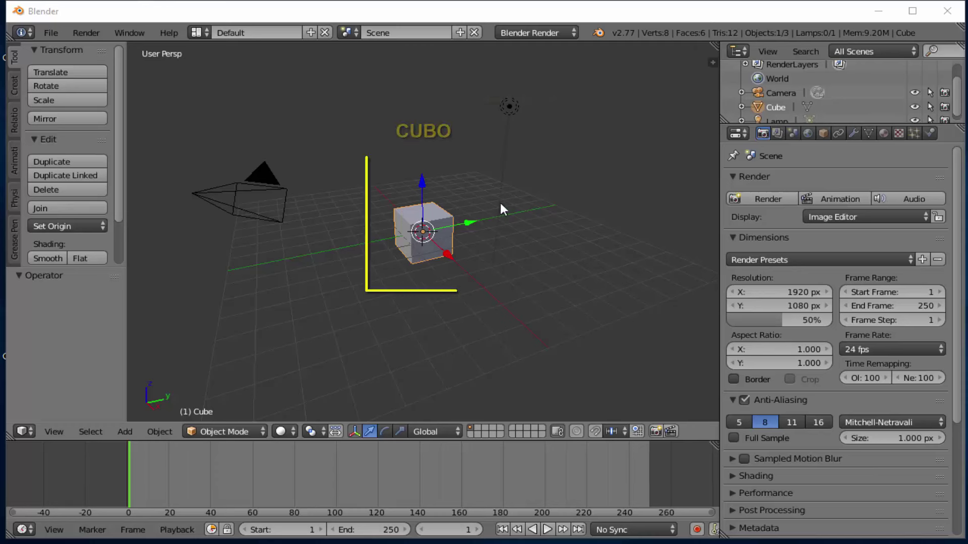
Step: Move the default cube straight up along Z by 4.324 units
{"action": "left_click_drag", "start_coordinate": [422, 178], "coordinate": [444, 89]}
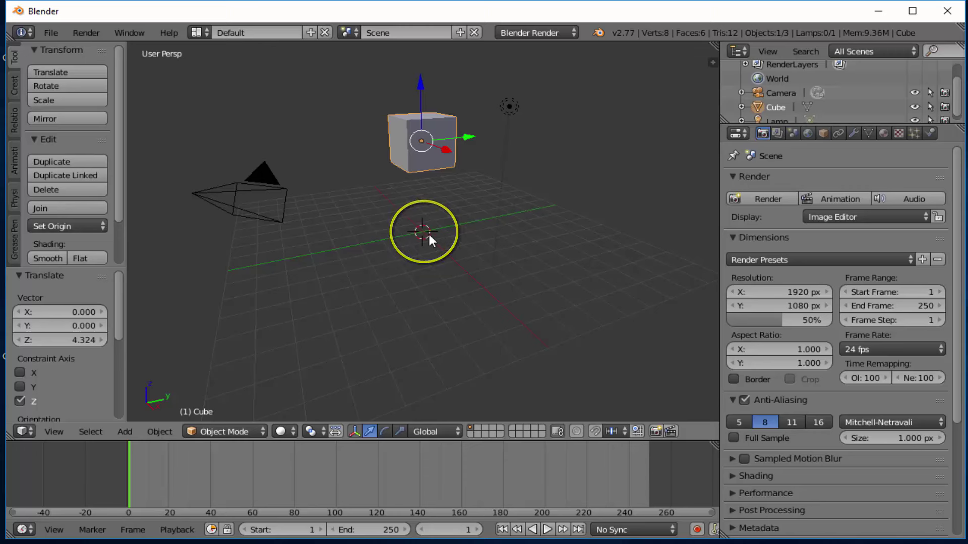
Step: Add a plane under the cube, scale it 6.549 times into a floor, and preview playback
{"action": "key", "text": "shift+a"}
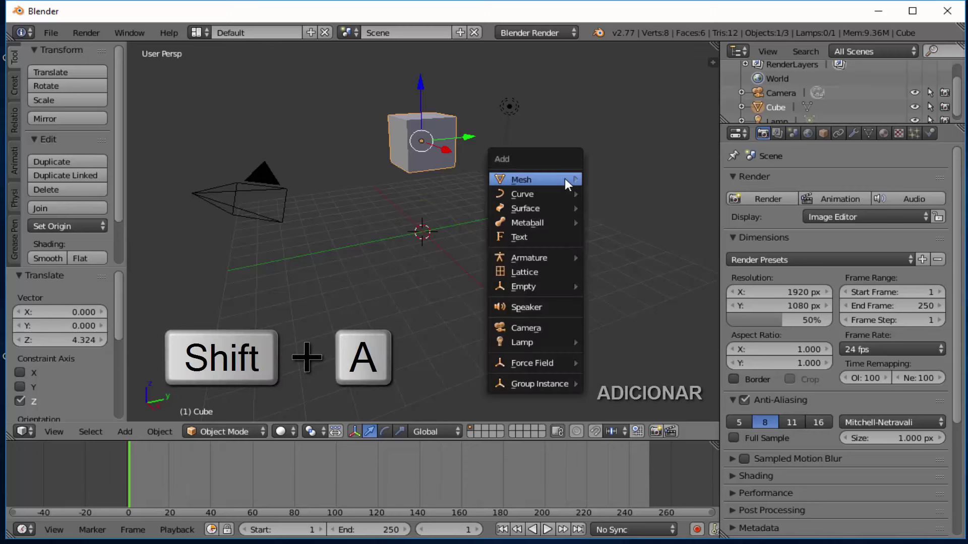
{"action": "mouse_move", "coordinate": [533, 179]}
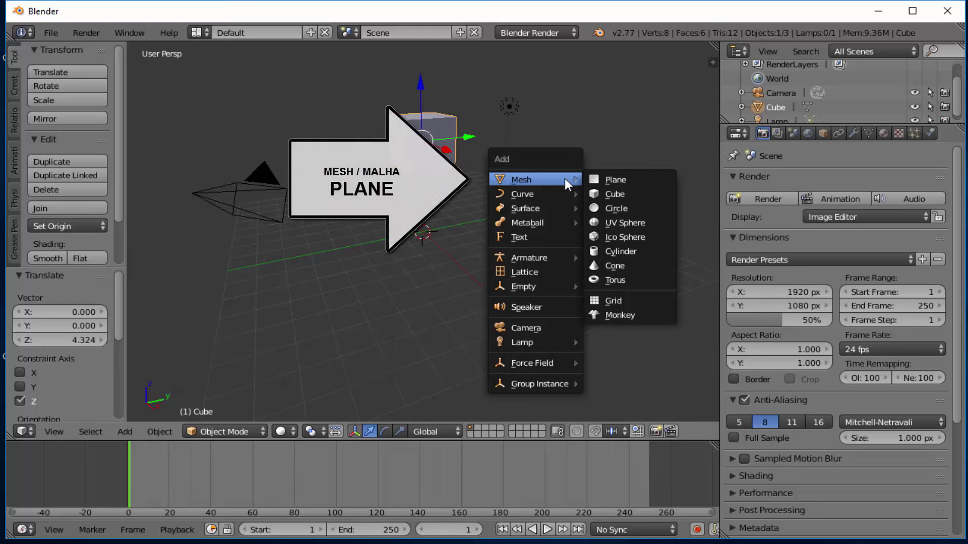
{"action": "left_click", "coordinate": [610, 178]}
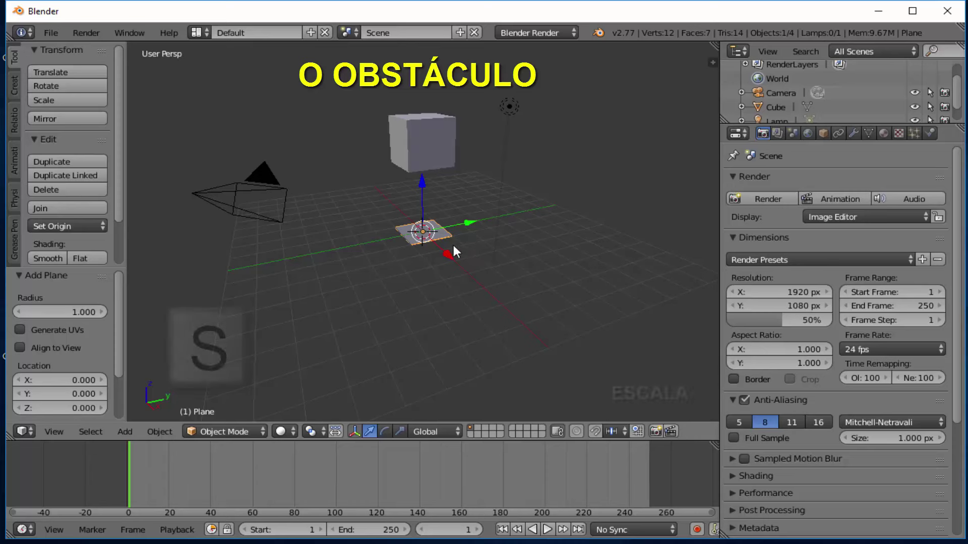
{"action": "key", "text": "s"}
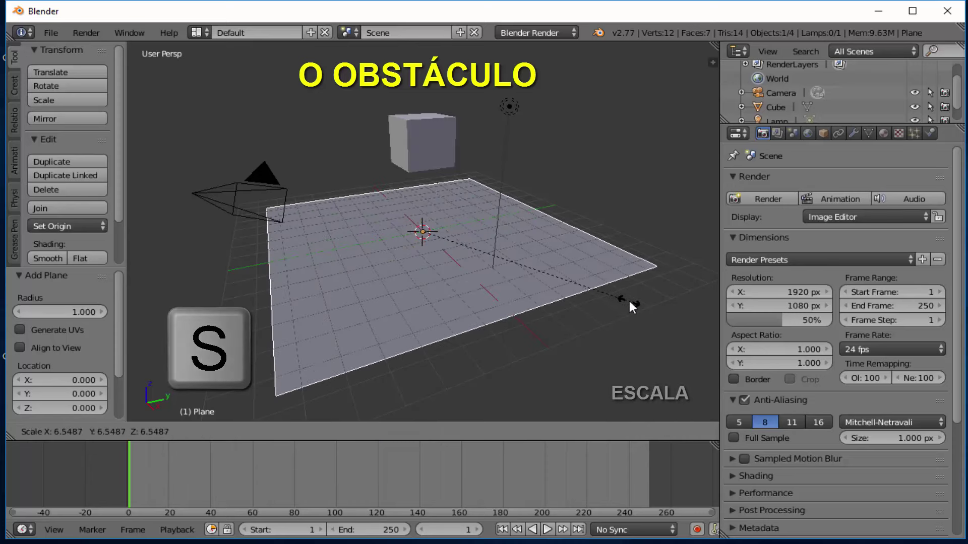
{"action": "left_click", "coordinate": [629, 301]}
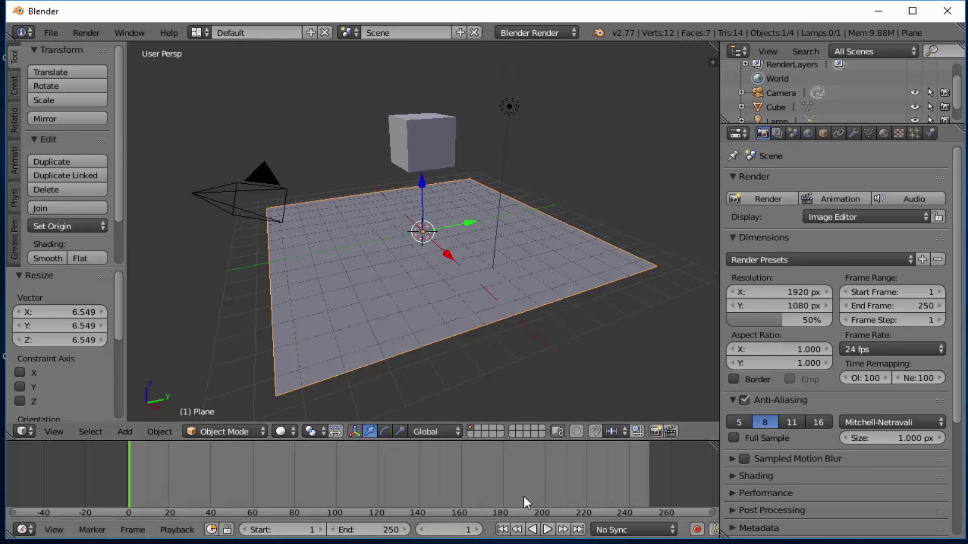
{"action": "left_click", "coordinate": [548, 530]}
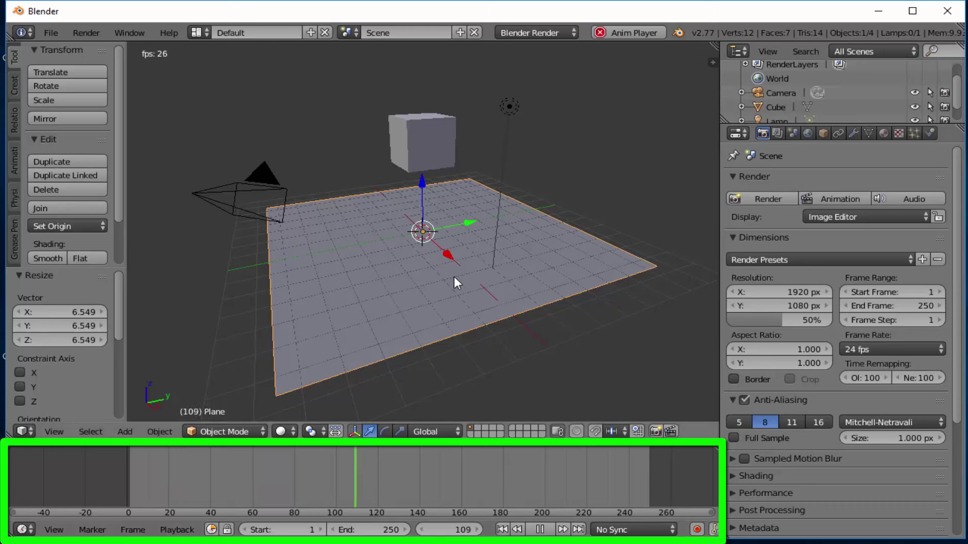
{"action": "key", "text": "Escape"}
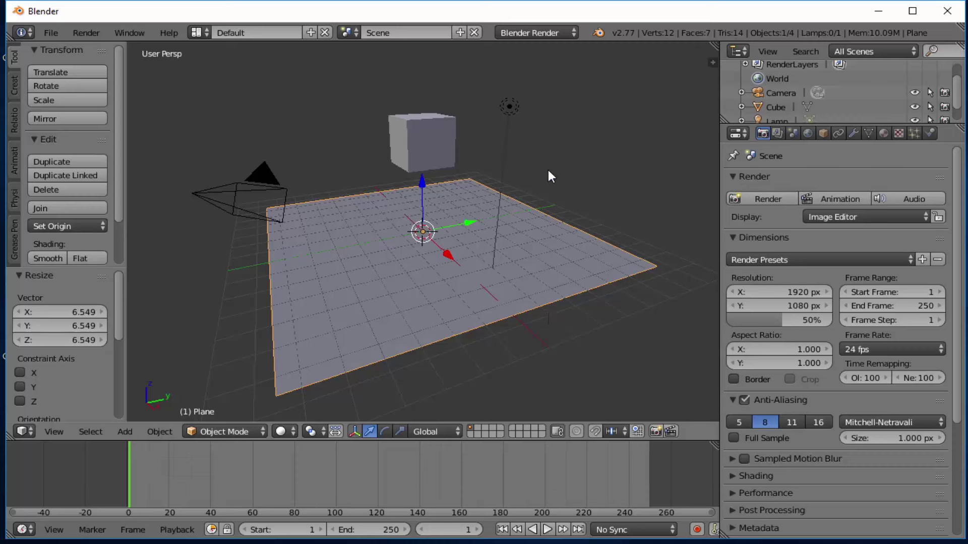
Step: Enable Soft Body physics on the cube and play the 250-frame animation
{"action": "right_click", "coordinate": [429, 129]}
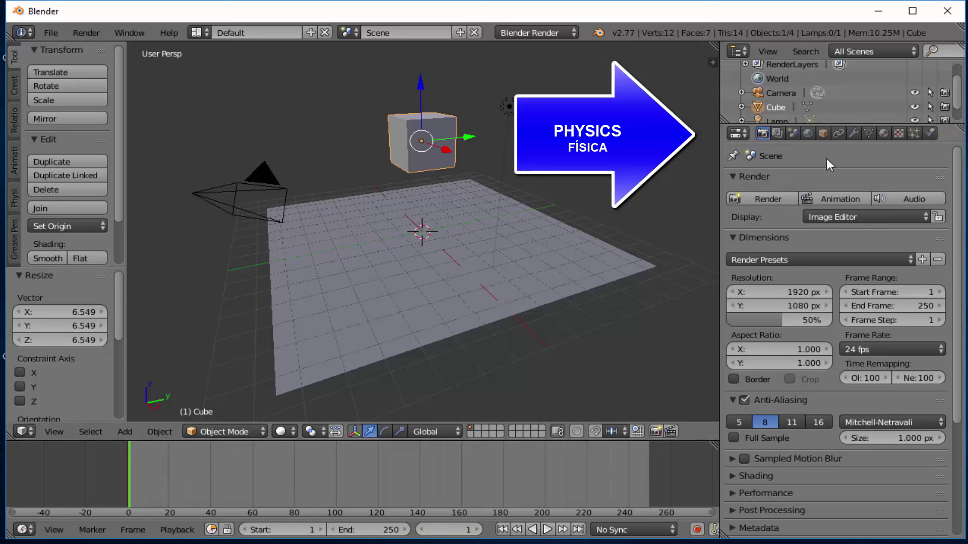
{"action": "left_click", "coordinate": [931, 134]}
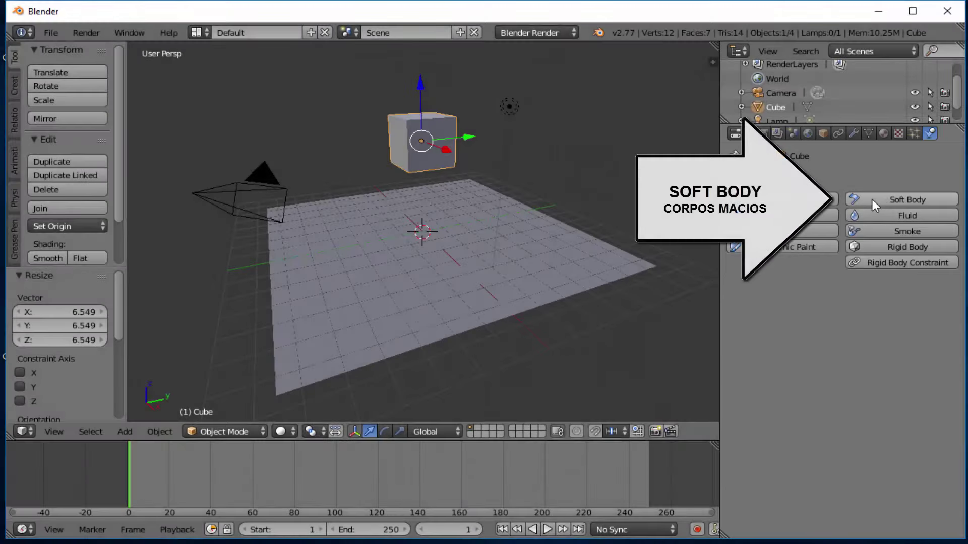
{"action": "left_click", "coordinate": [902, 198]}
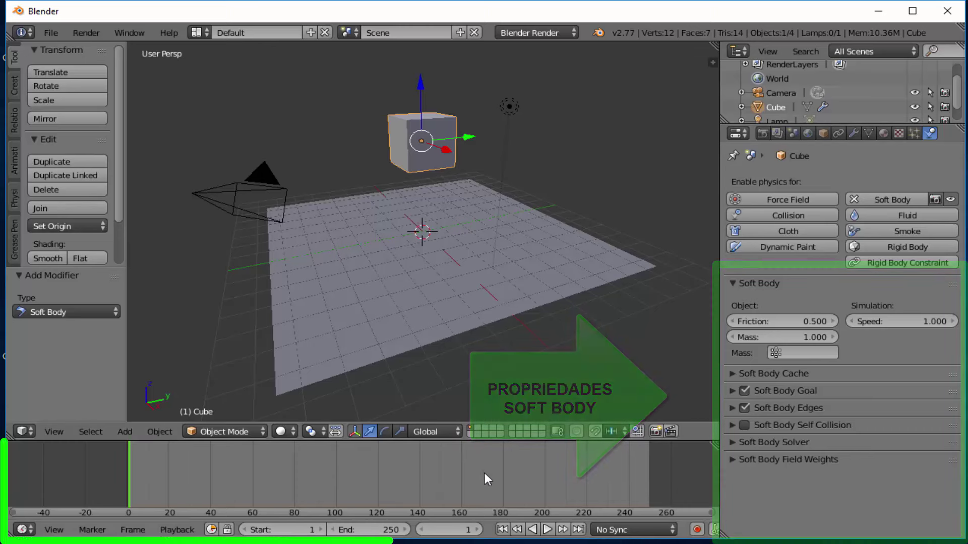
{"action": "left_click", "coordinate": [547, 530]}
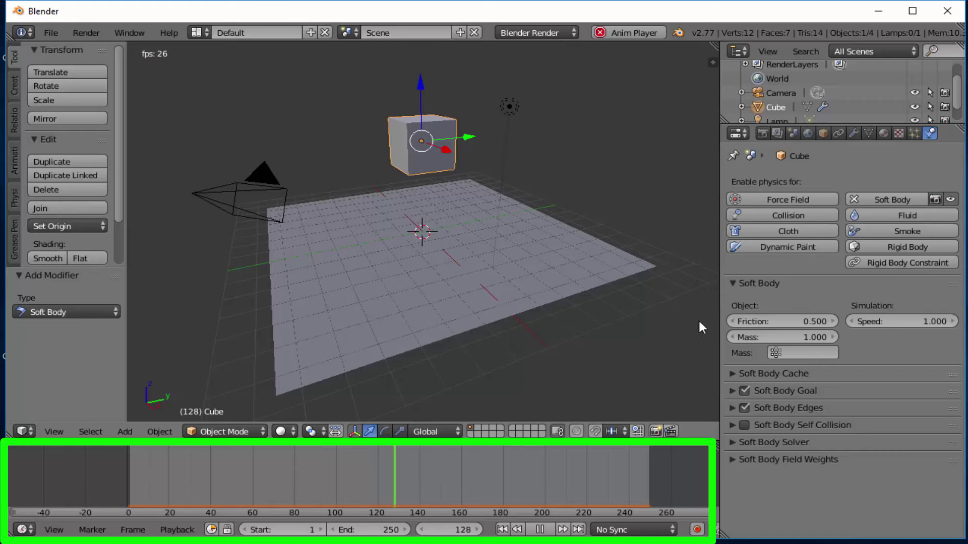
Step: Uncheck Soft Body Goal so the cube falls, preview the drop, and rewind to frame 1
{"action": "key", "text": "Escape"}
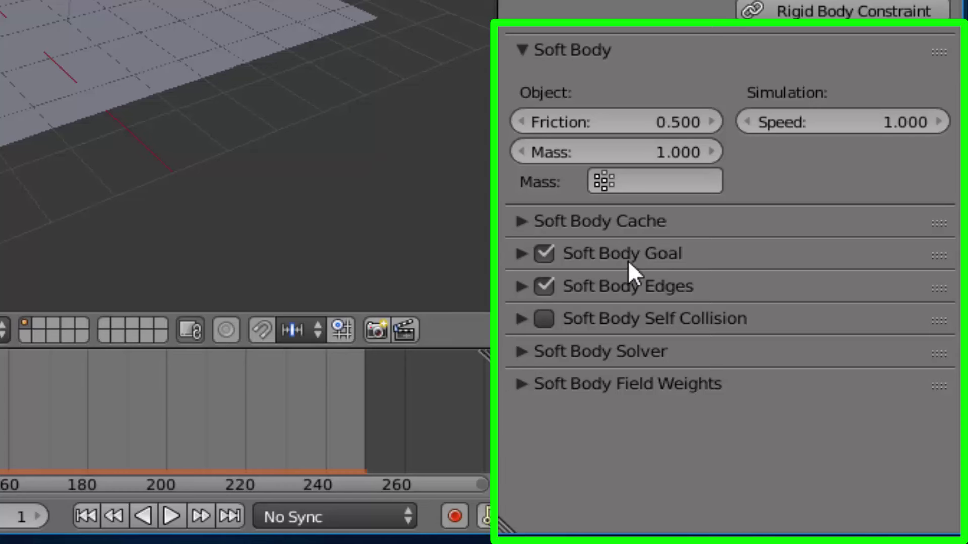
{"action": "left_click", "coordinate": [547, 252]}
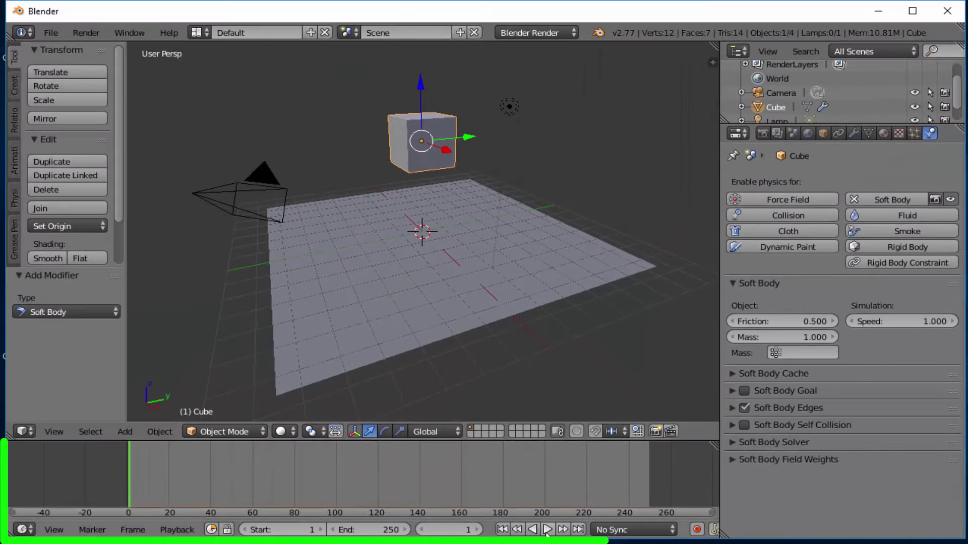
{"action": "left_click", "coordinate": [544, 529]}
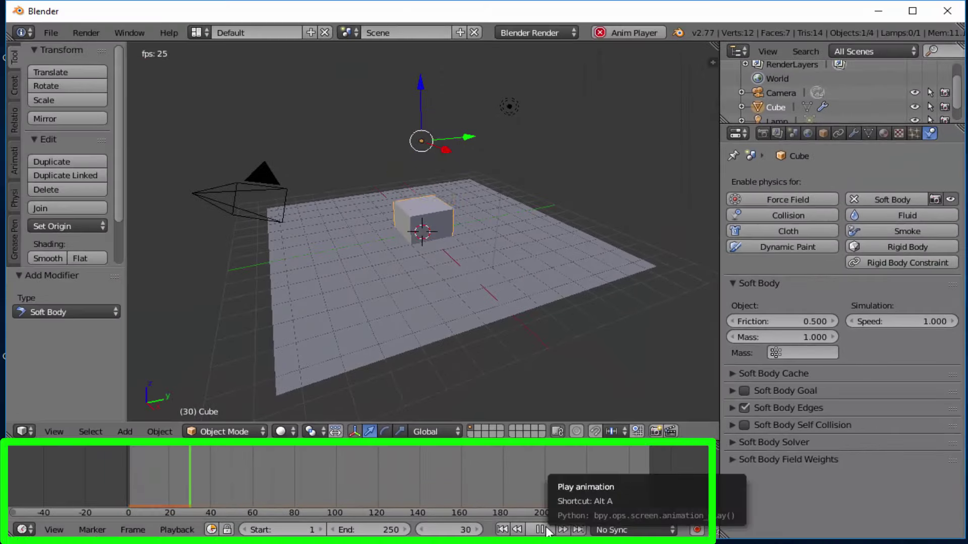
{"action": "left_click", "coordinate": [540, 529]}
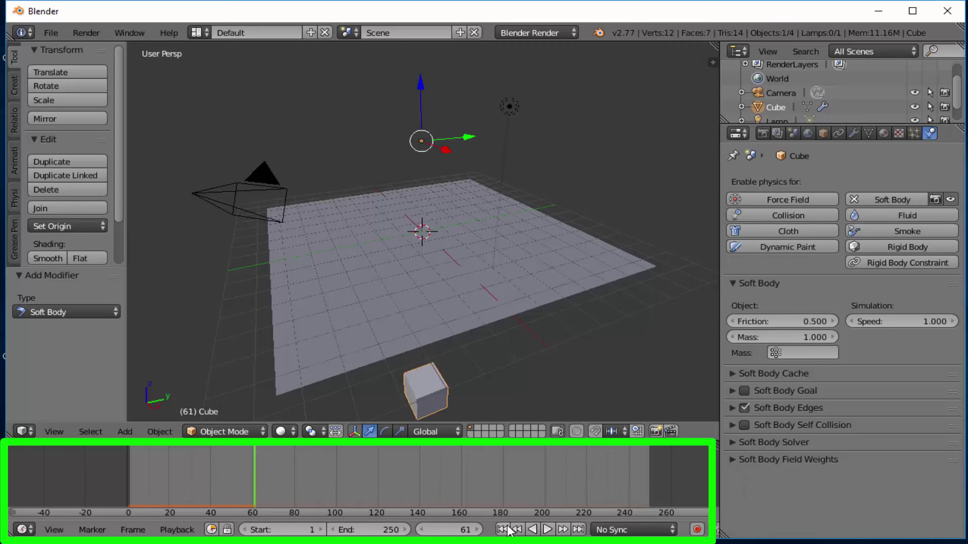
{"action": "left_click", "coordinate": [502, 529]}
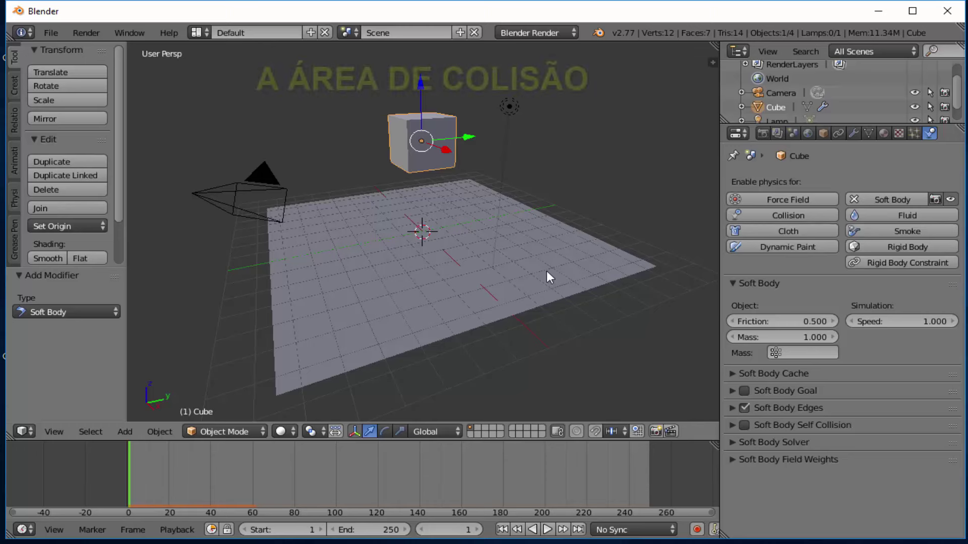
Step: Give the floor plane Collision physics, preview the cube landing, and rewind to frame 1
{"action": "right_click", "coordinate": [518, 266]}
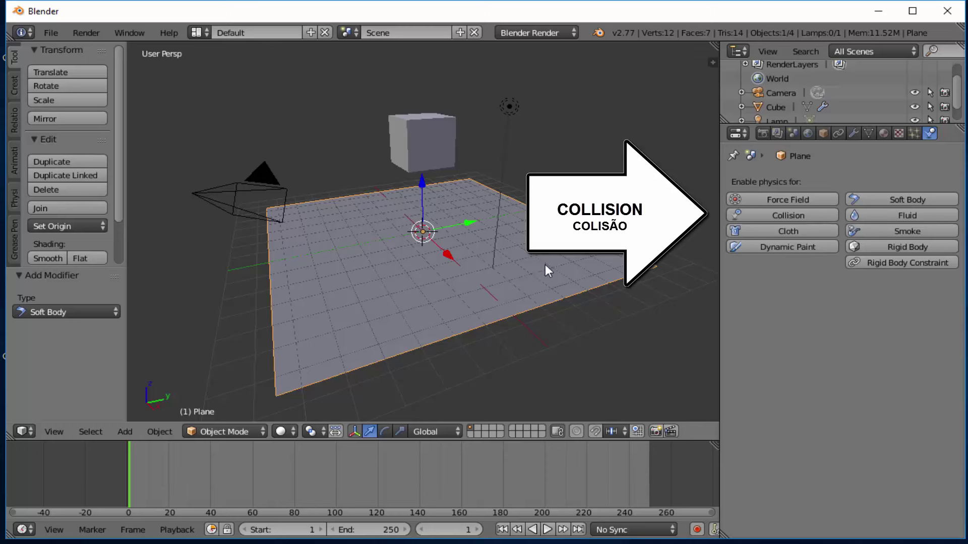
{"action": "left_click", "coordinate": [785, 217]}
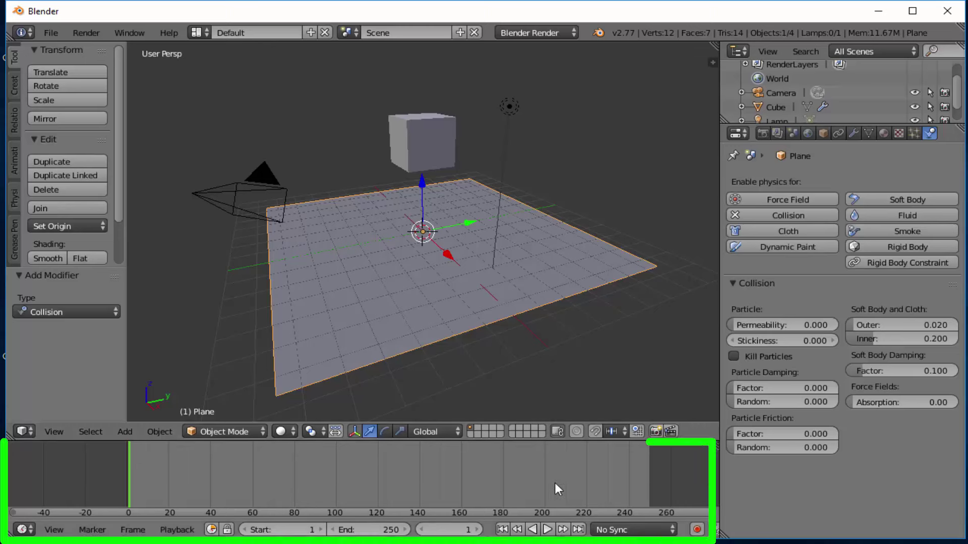
{"action": "left_click", "coordinate": [548, 529]}
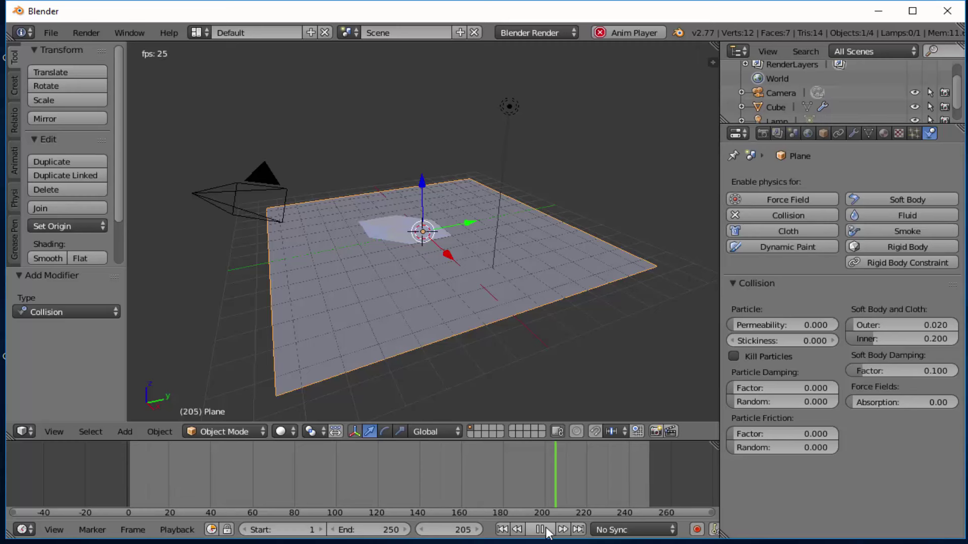
{"action": "left_click", "coordinate": [540, 529]}
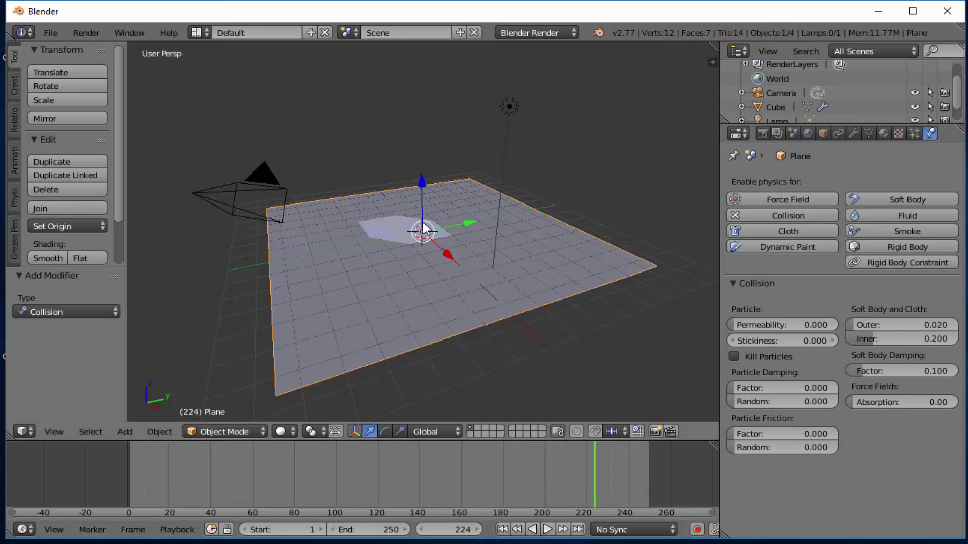
{"action": "left_click", "coordinate": [502, 530]}
{"action": "right_click", "coordinate": [431, 127]}
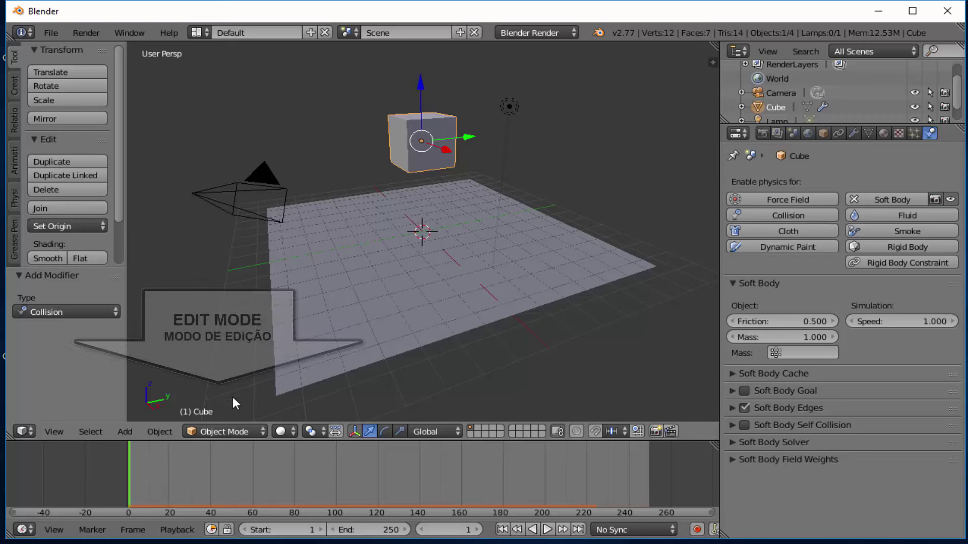
Step: In Edit Mode, subdivide the cube twice to 96 faces, then return to Object Mode
{"action": "left_click", "coordinate": [224, 431]}
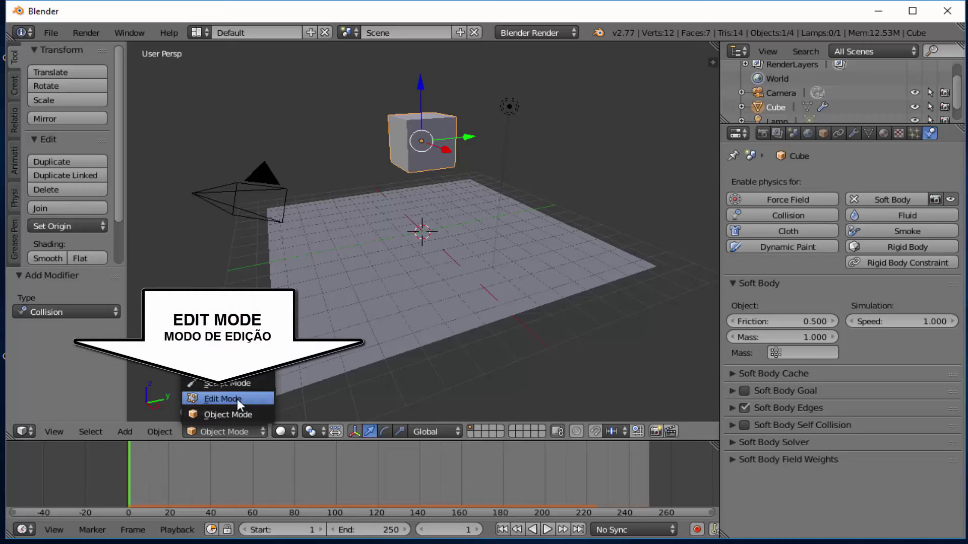
{"action": "left_click", "coordinate": [222, 399]}
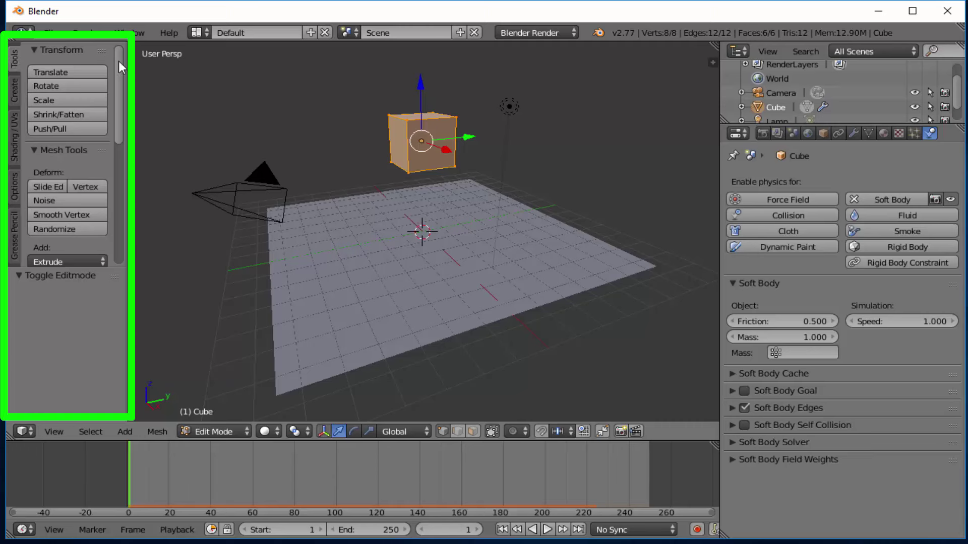
{"action": "left_click_drag", "start_coordinate": [119, 61], "coordinate": [114, 129]}
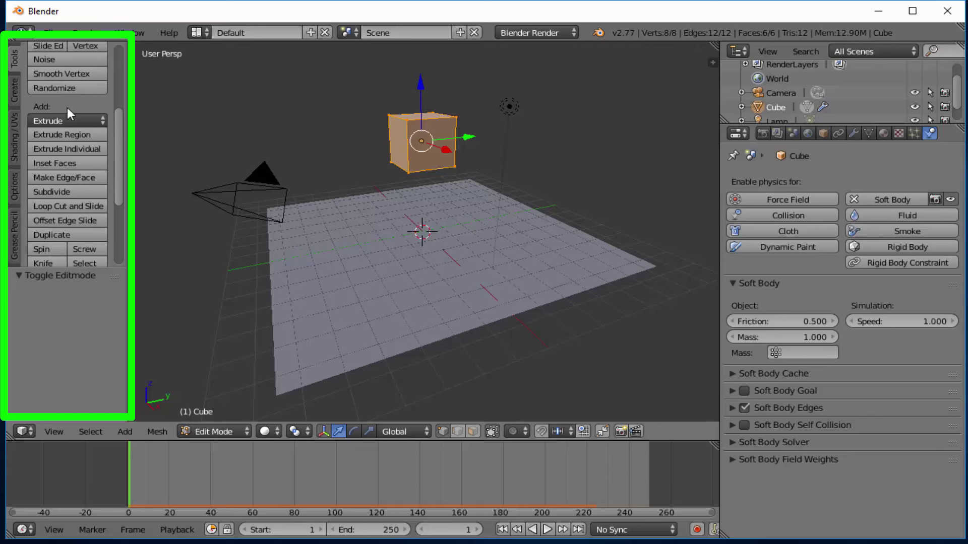
{"action": "left_click", "coordinate": [80, 192]}
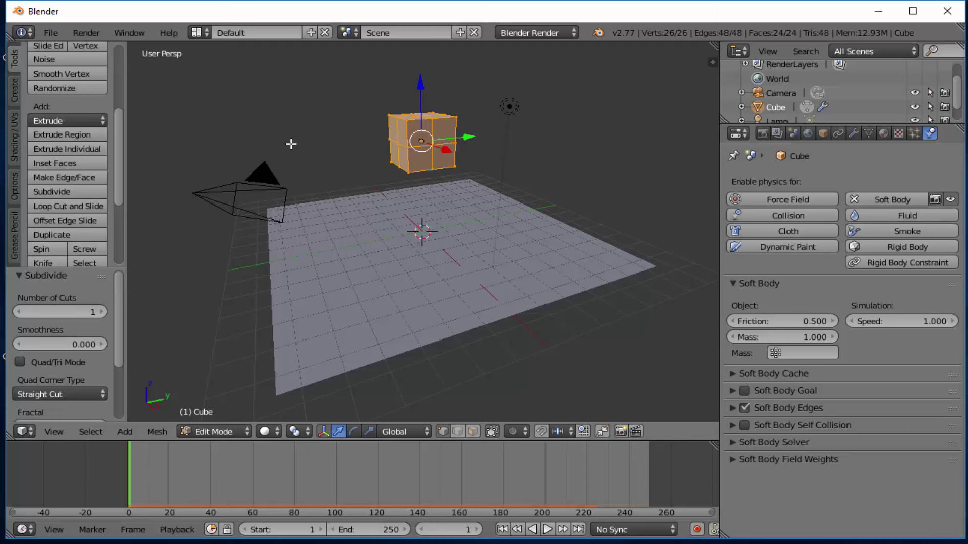
{"action": "left_click", "coordinate": [60, 190]}
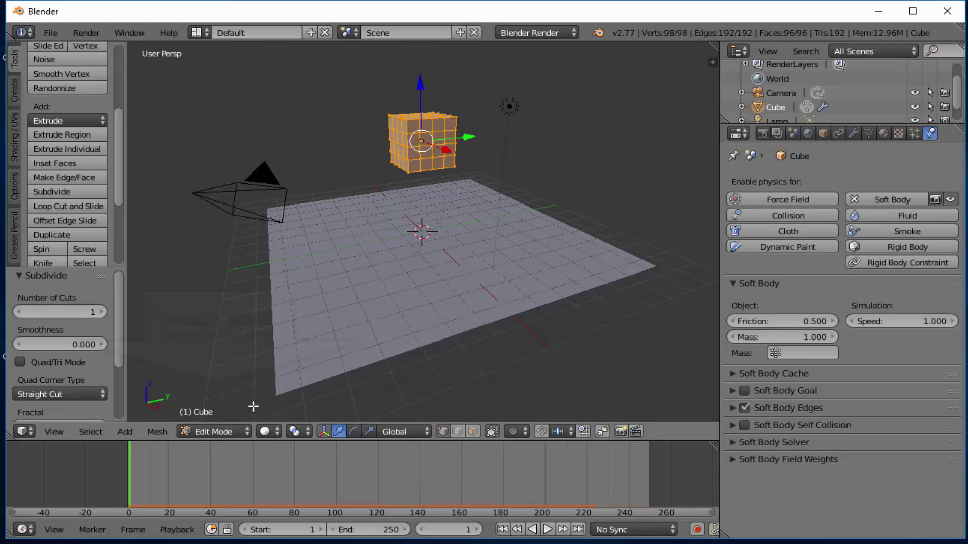
{"action": "left_click", "coordinate": [248, 430]}
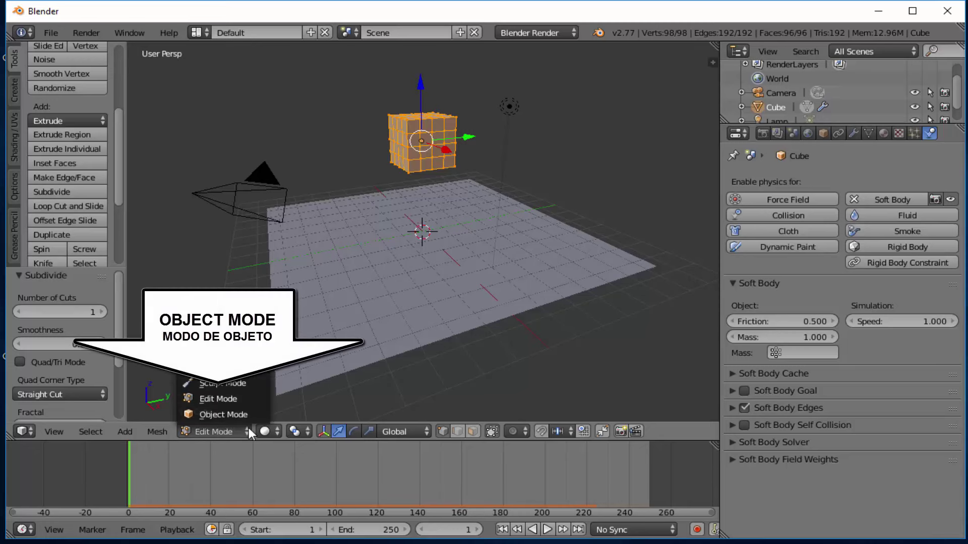
{"action": "left_click", "coordinate": [221, 412]}
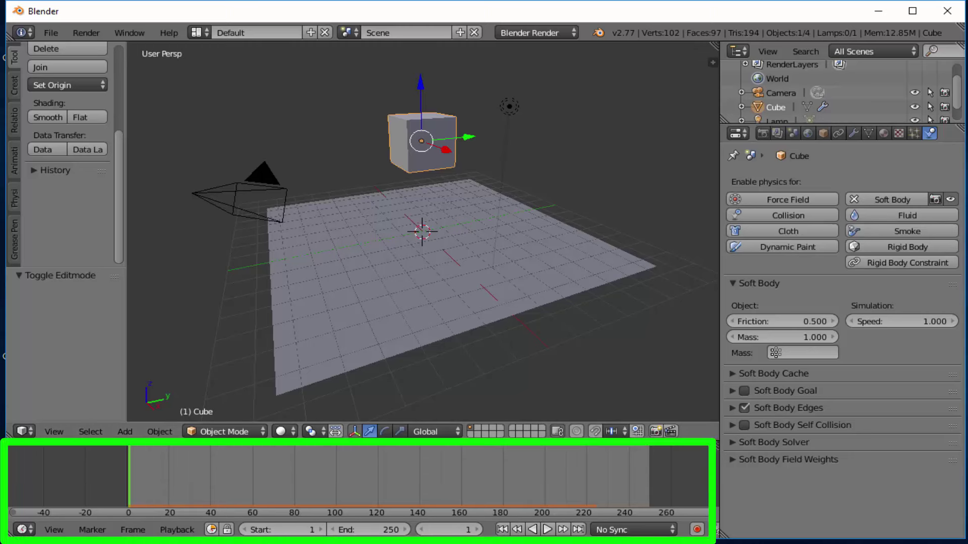
{"action": "left_click", "coordinate": [548, 530]}
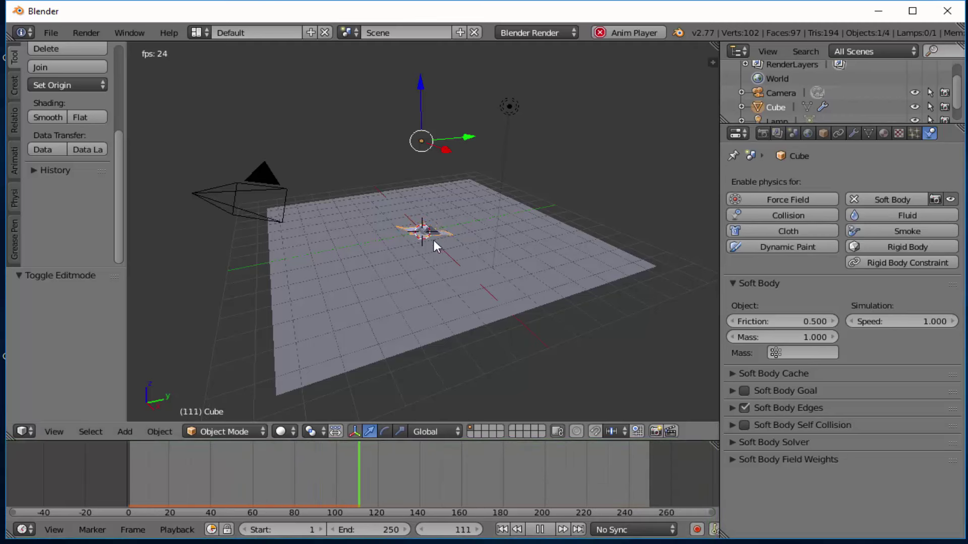
{"action": "left_click", "coordinate": [502, 529]}
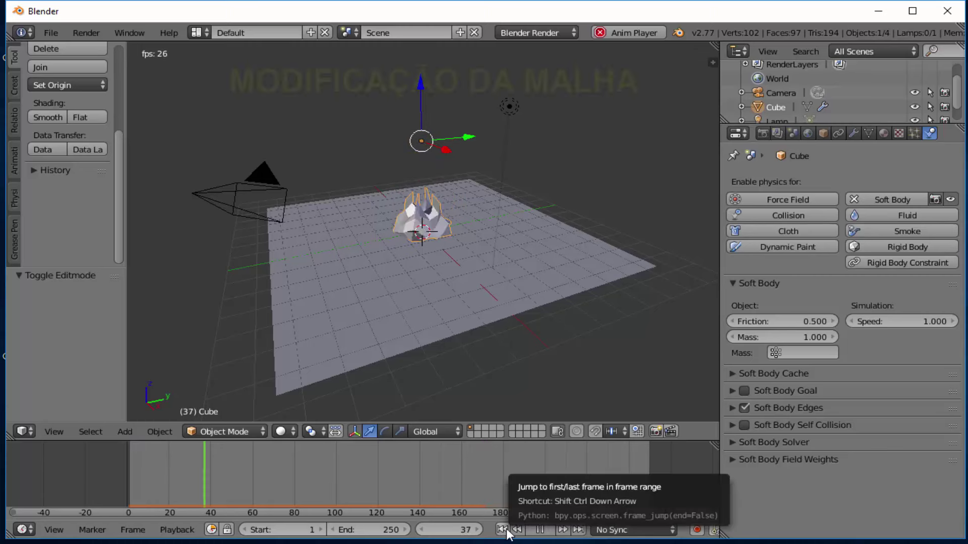
{"action": "left_click", "coordinate": [544, 530]}
{"action": "left_click", "coordinate": [502, 530]}
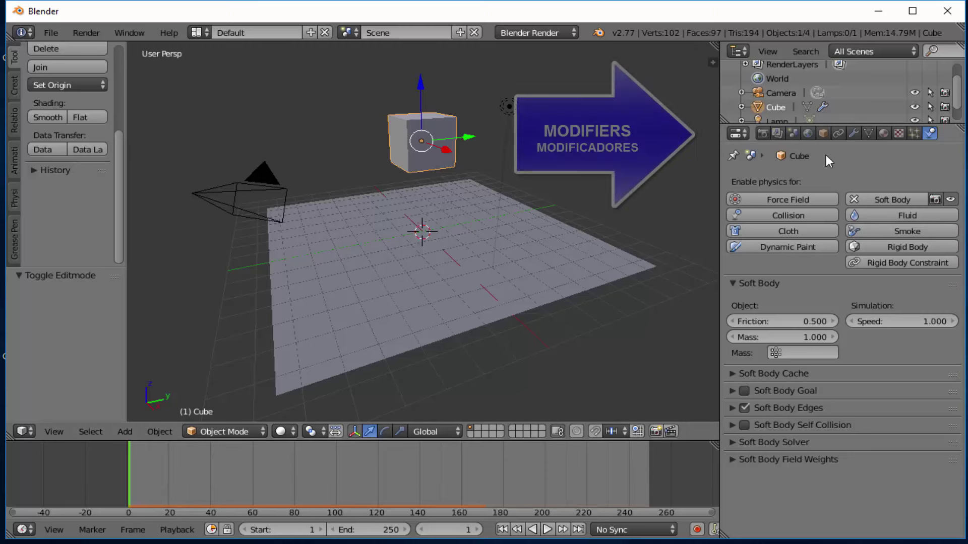
Step: Add a Subdivision Surface modifier to the cube and apply it
{"action": "left_click", "coordinate": [854, 133]}
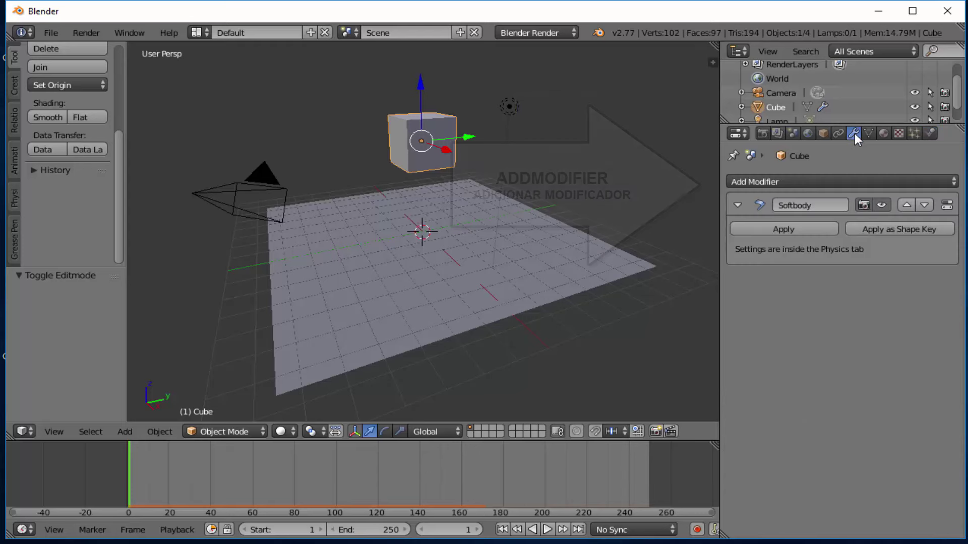
{"action": "left_click", "coordinate": [772, 180]}
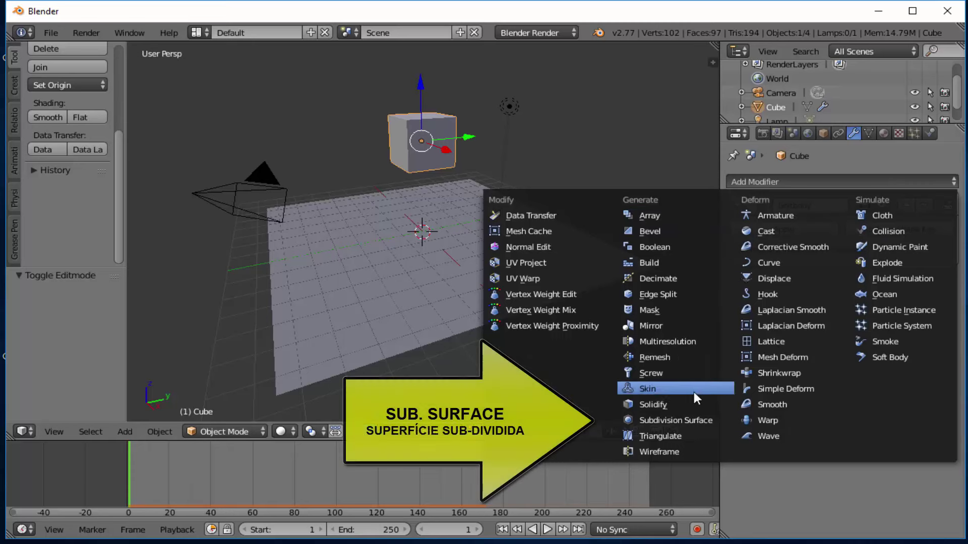
{"action": "left_click", "coordinate": [689, 418]}
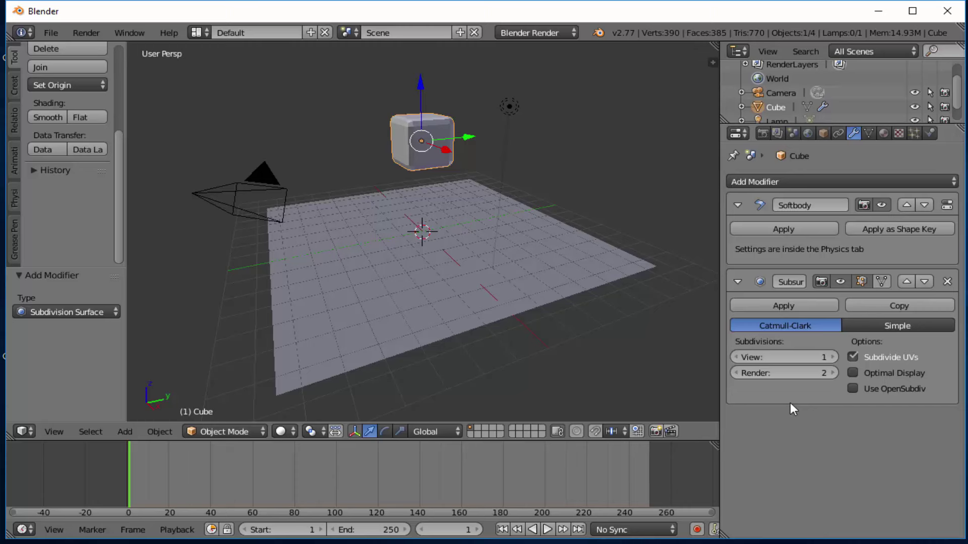
{"action": "left_click", "coordinate": [789, 304]}
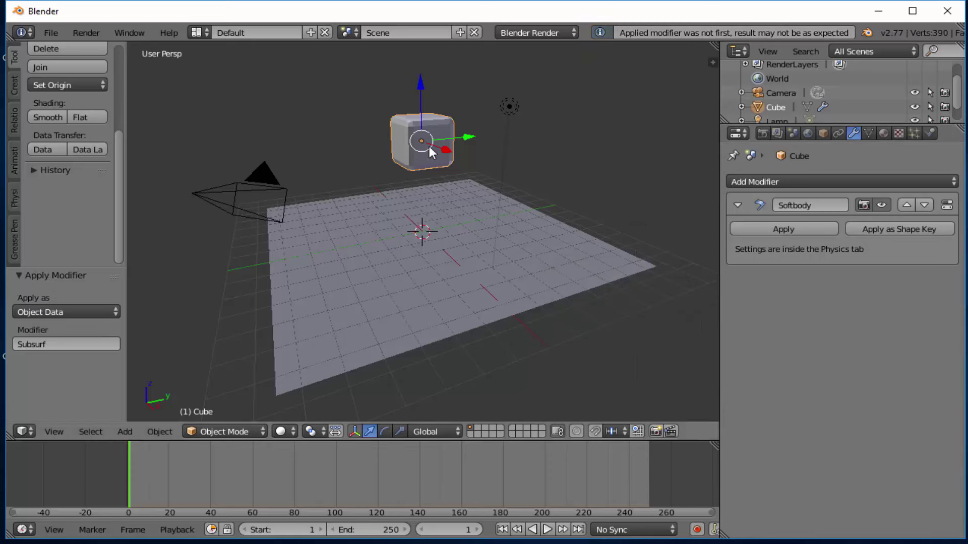
Step: Preview the soft-body fall and leave the timeline at frame 1
{"action": "left_click", "coordinate": [546, 529]}
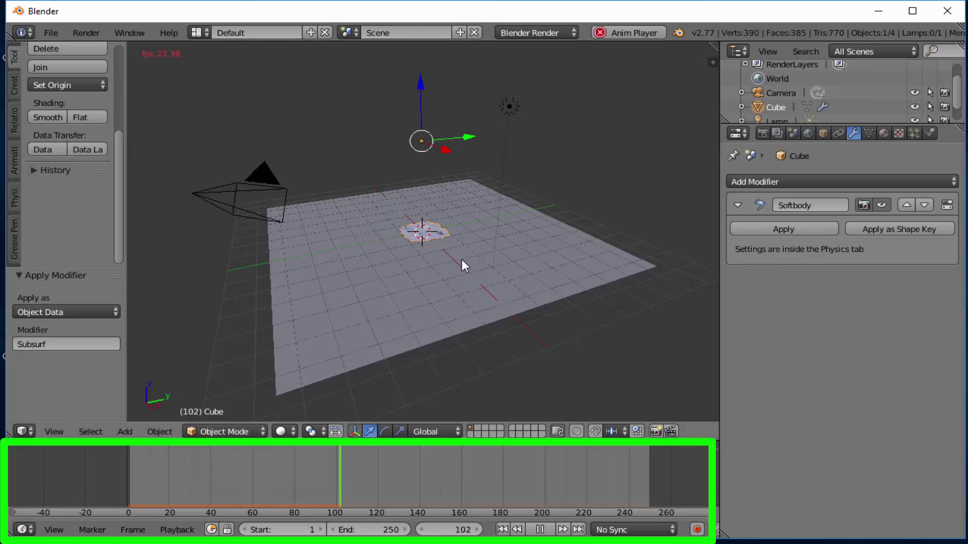
{"action": "left_click", "coordinate": [502, 529]}
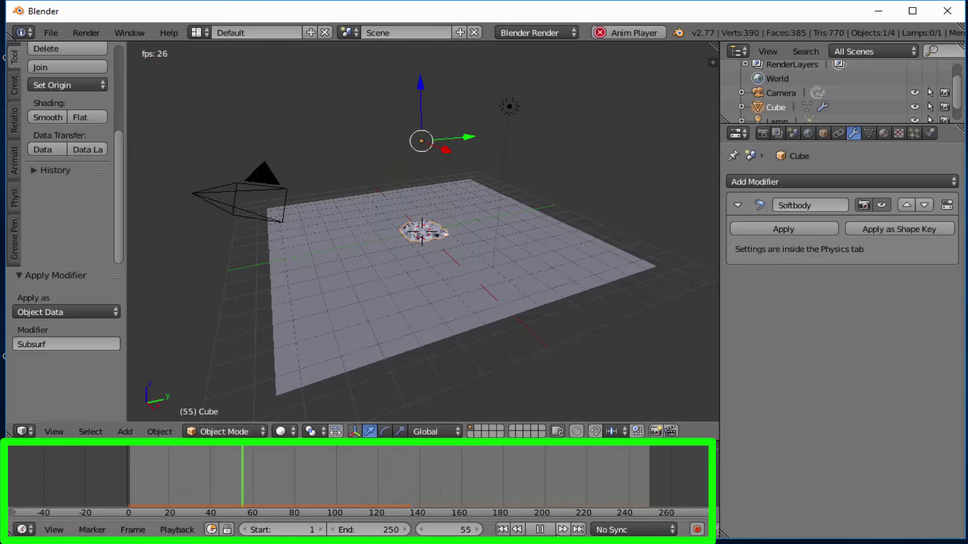
{"action": "left_click", "coordinate": [540, 529]}
{"action": "left_click", "coordinate": [502, 529]}
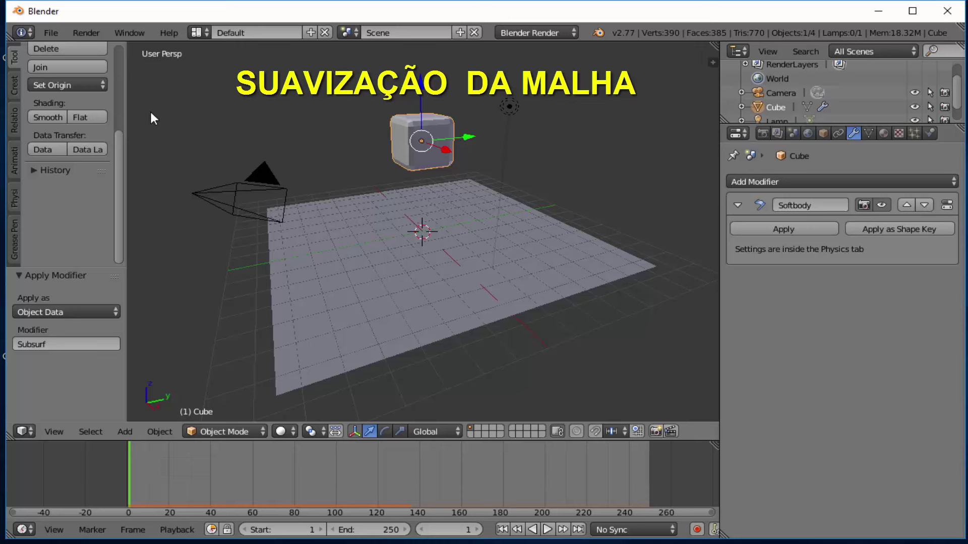
Step: Apply Smooth shading to the cube from the Tool Shelf Shading panel
{"action": "scroll", "coordinate": [38, 67], "scroll_direction": "up", "scroll_amount": 5}
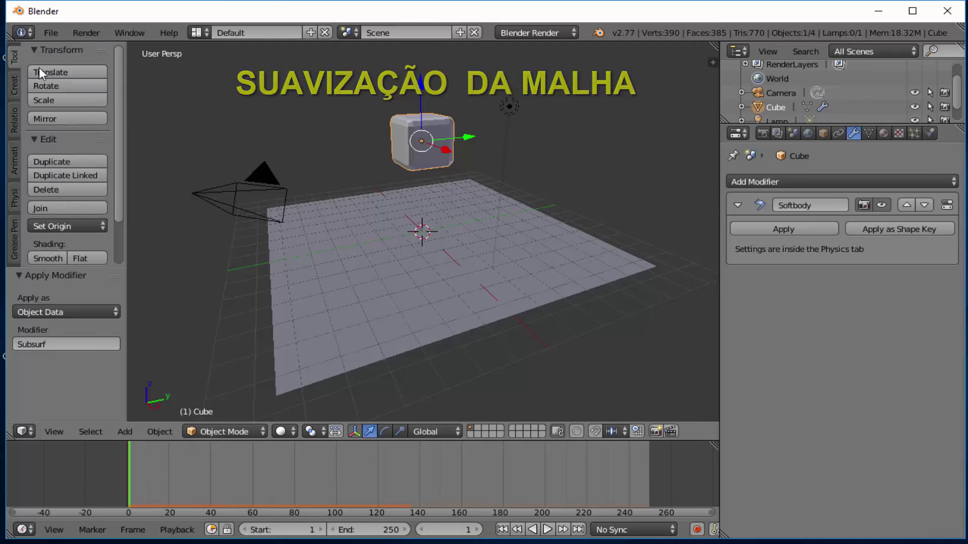
{"action": "left_click_drag", "start_coordinate": [120, 80], "coordinate": [114, 156]}
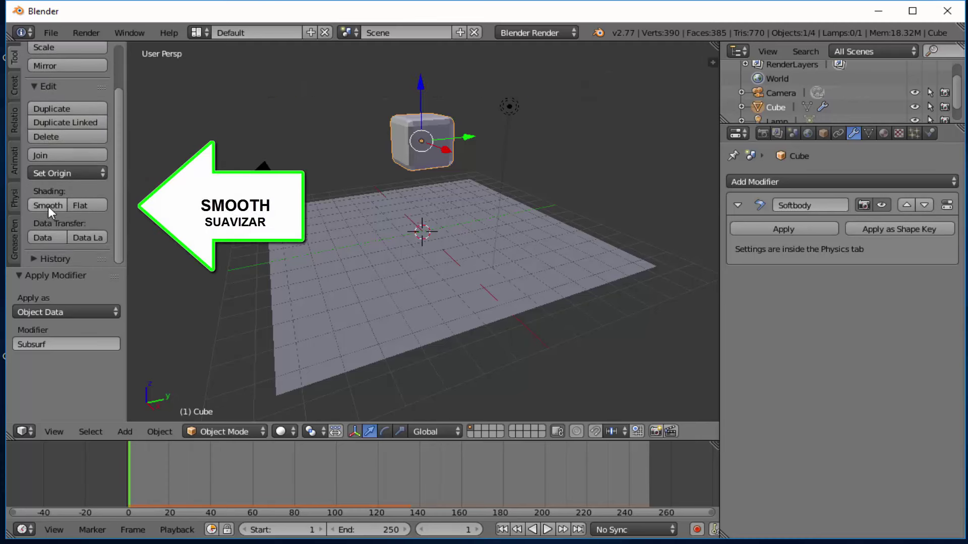
{"action": "left_click", "coordinate": [47, 206]}
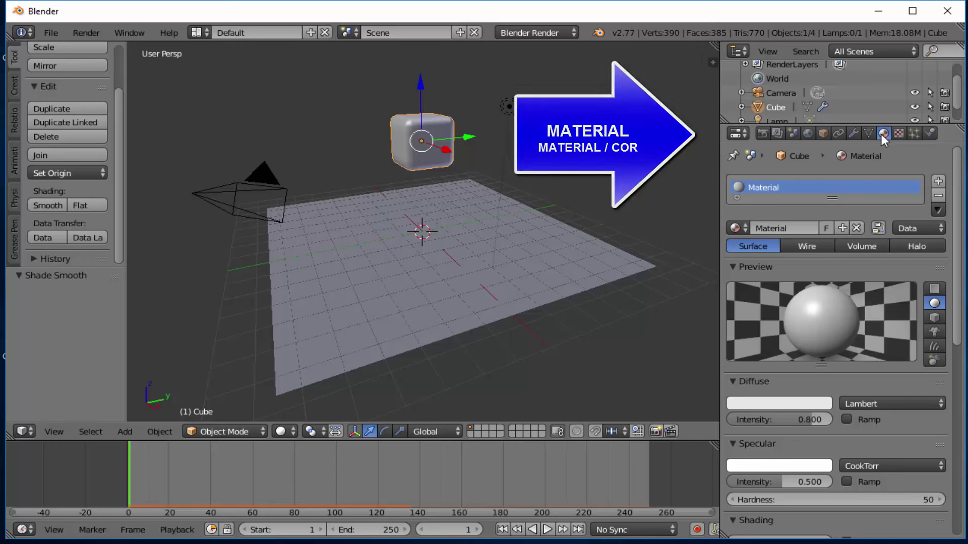
Step: Rename the cube's material to 'gelatina' and set its diffuse colour to green
{"action": "double_click", "coordinate": [749, 188]}
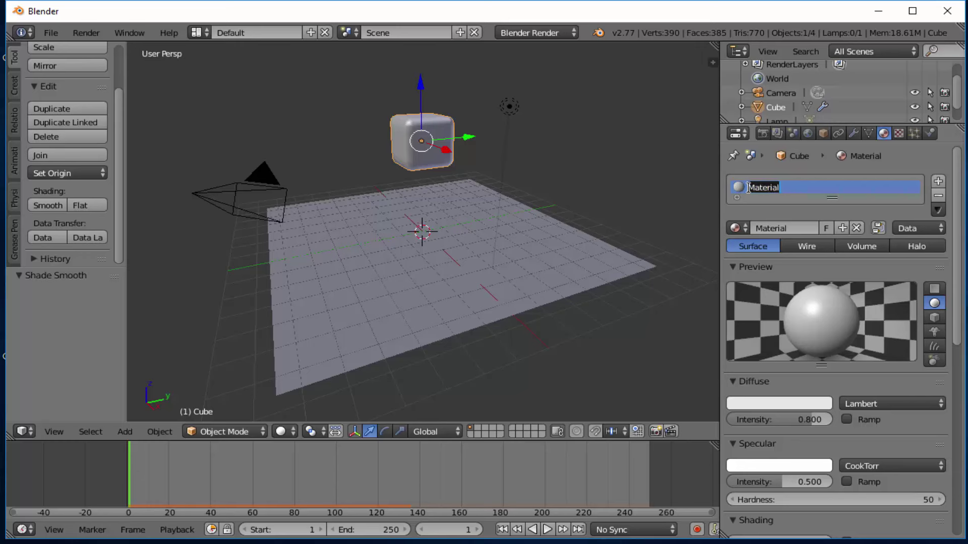
{"action": "type", "text": "gel"}
{"action": "type", "text": "atina"}
{"action": "key", "text": "Return"}
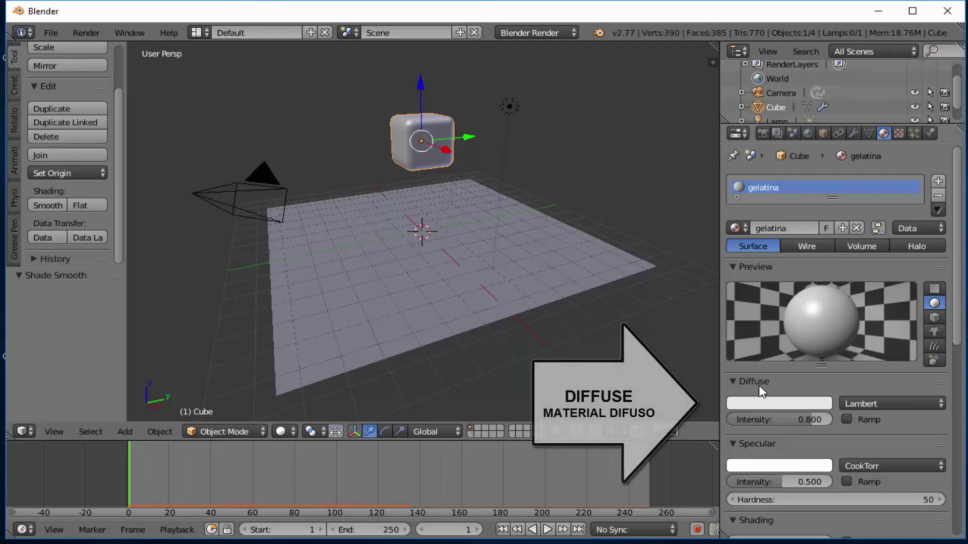
{"action": "left_click", "coordinate": [773, 402]}
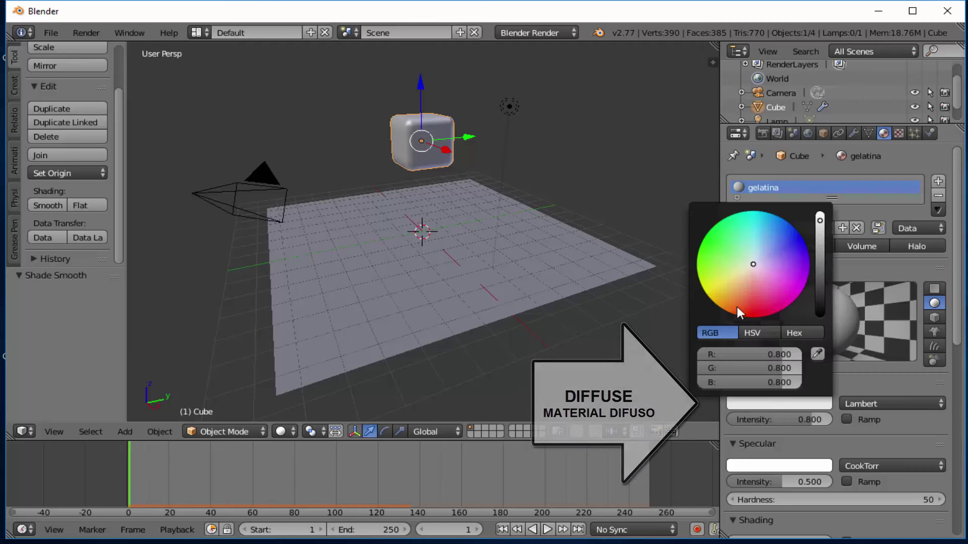
{"action": "left_click", "coordinate": [709, 243]}
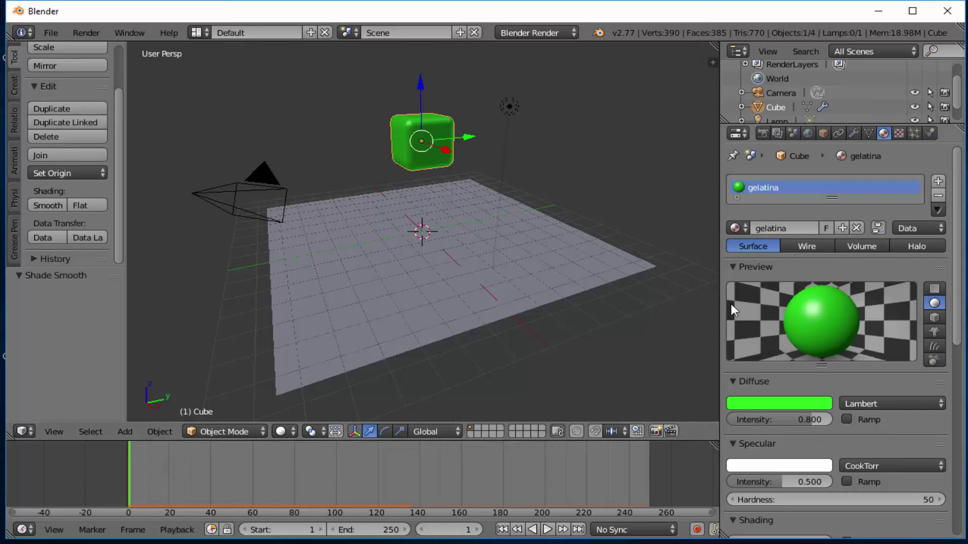
Step: Enable Raytrace transparency on the material with Fresnel 2.2 and IOR 1.6
{"action": "scroll", "coordinate": [730, 307], "scroll_direction": "down", "scroll_amount": 2}
{"action": "scroll", "coordinate": [733, 323], "scroll_direction": "down", "scroll_amount": 1}
{"action": "scroll", "coordinate": [732, 322], "scroll_direction": "down", "scroll_amount": 2}
{"action": "scroll", "coordinate": [733, 324], "scroll_direction": "down", "scroll_amount": 4}
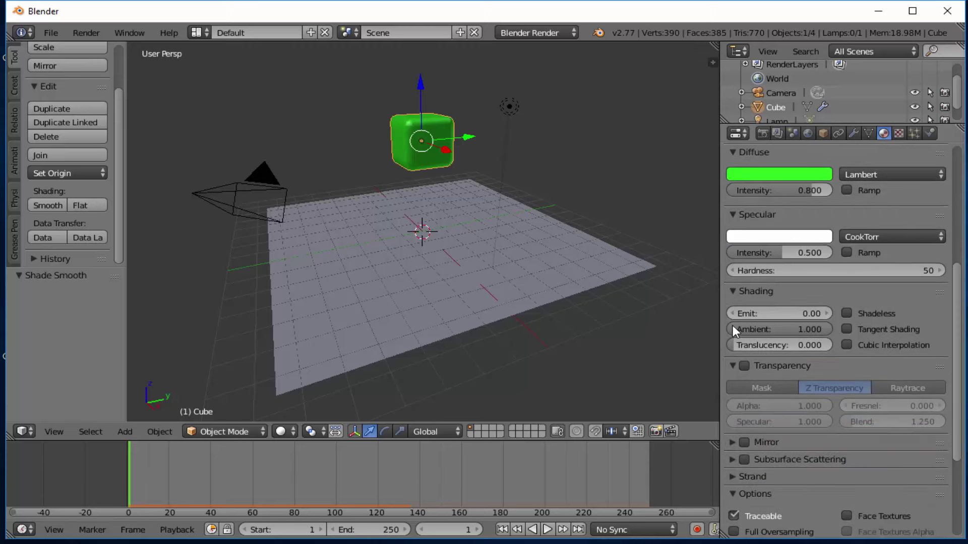
{"action": "scroll", "coordinate": [732, 325], "scroll_direction": "down", "scroll_amount": 3}
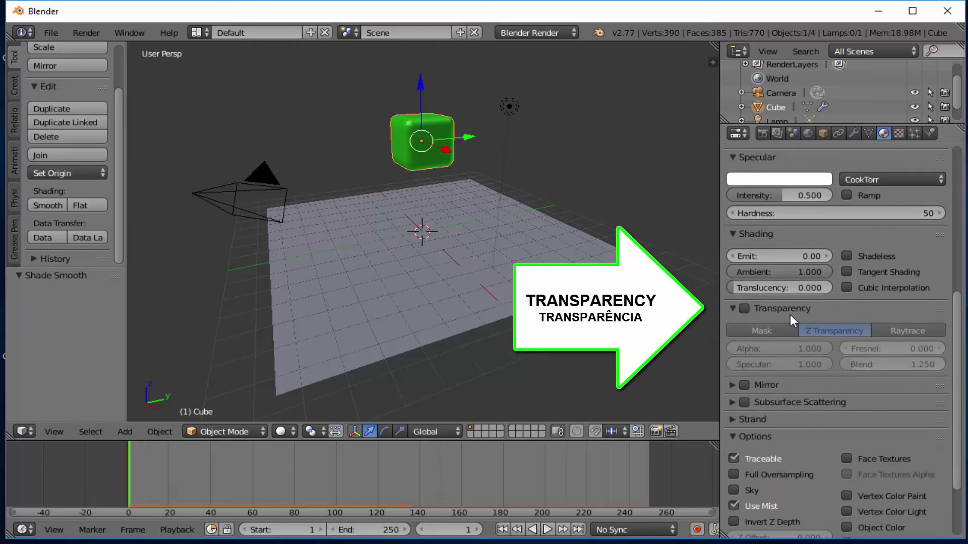
{"action": "left_click", "coordinate": [744, 308]}
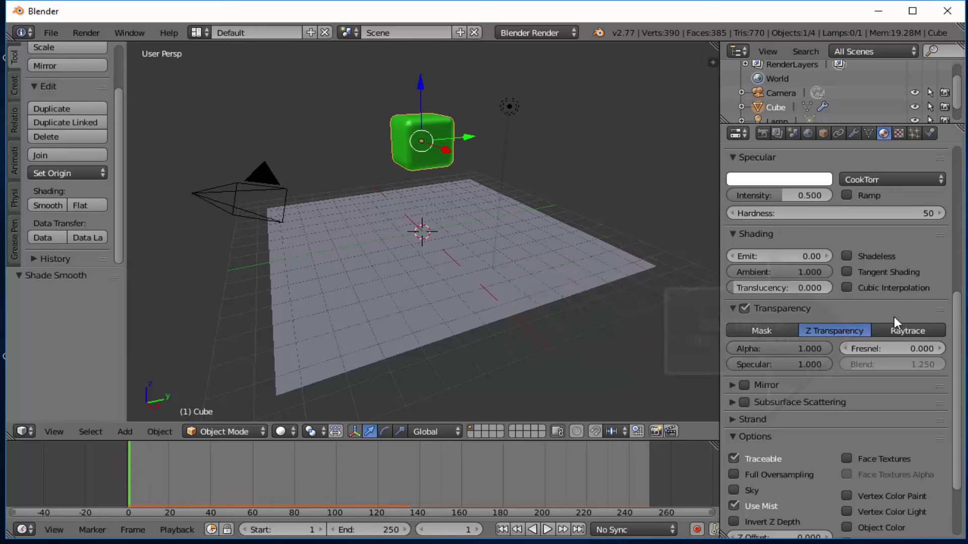
{"action": "left_click", "coordinate": [894, 330]}
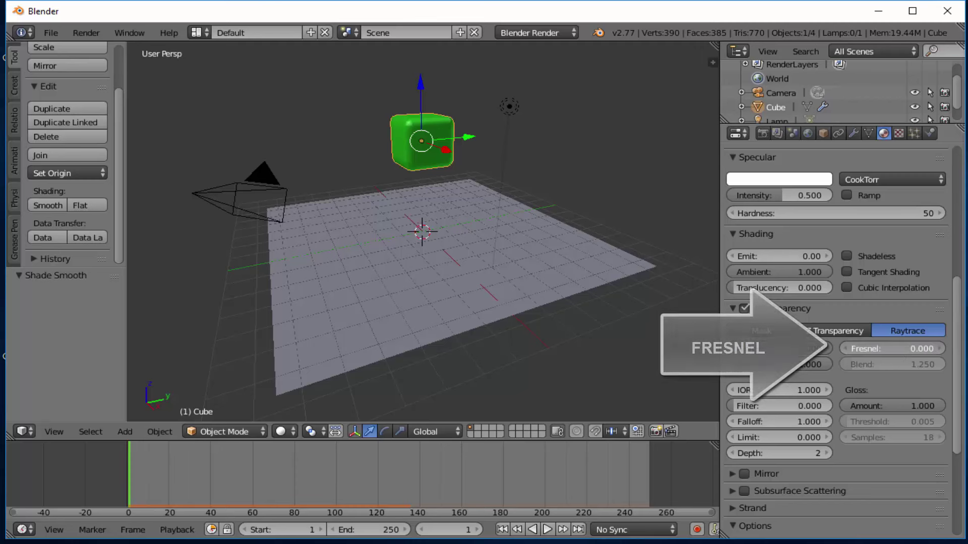
{"action": "left_click_drag", "start_coordinate": [896, 348], "coordinate": [950, 349]}
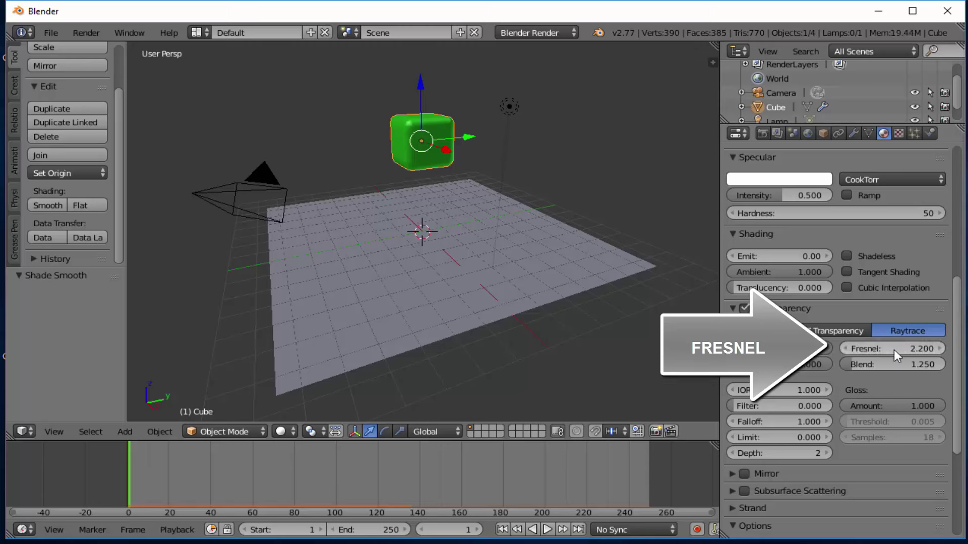
{"action": "left_click_drag", "start_coordinate": [797, 390], "coordinate": [801, 390]}
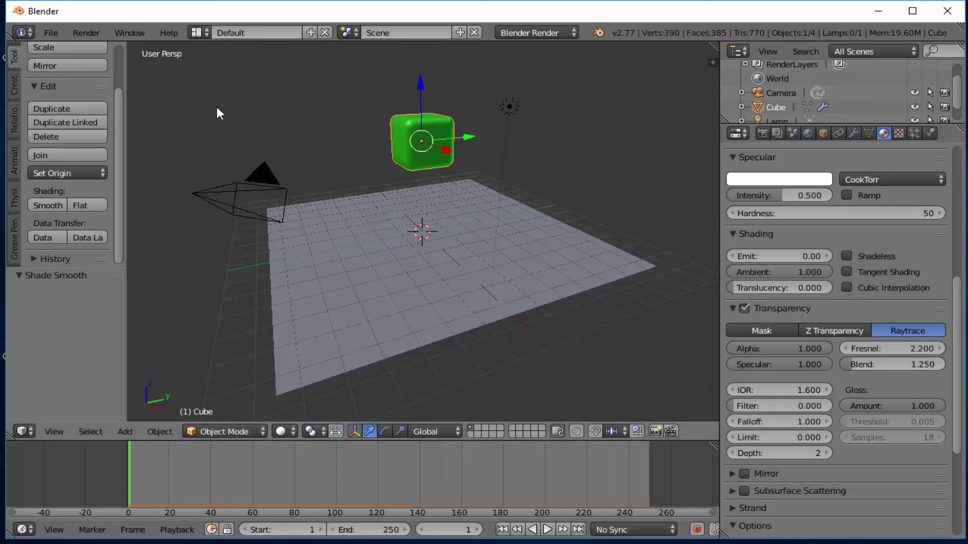
Step: Render a test image of the current frame, then return to the 3D viewport
{"action": "left_click", "coordinate": [101, 32]}
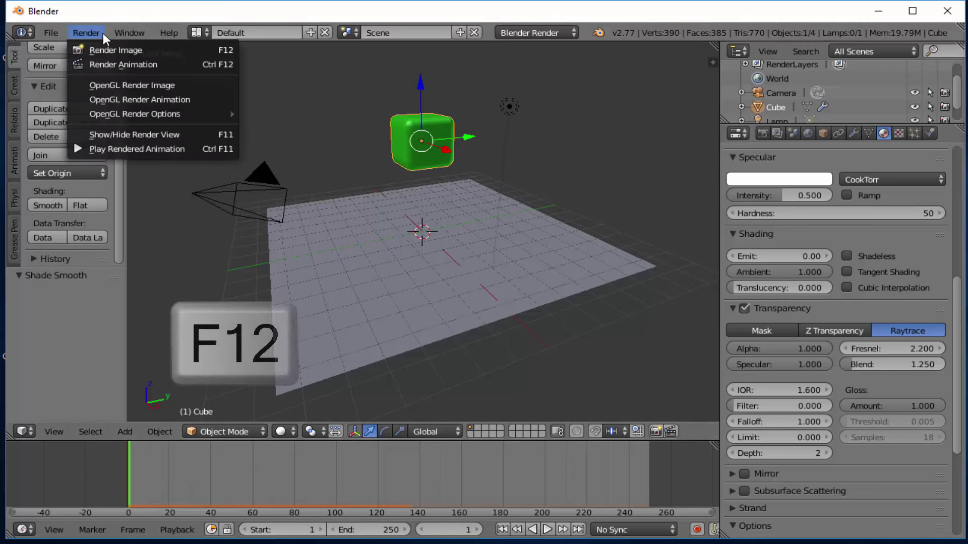
{"action": "left_click", "coordinate": [108, 47]}
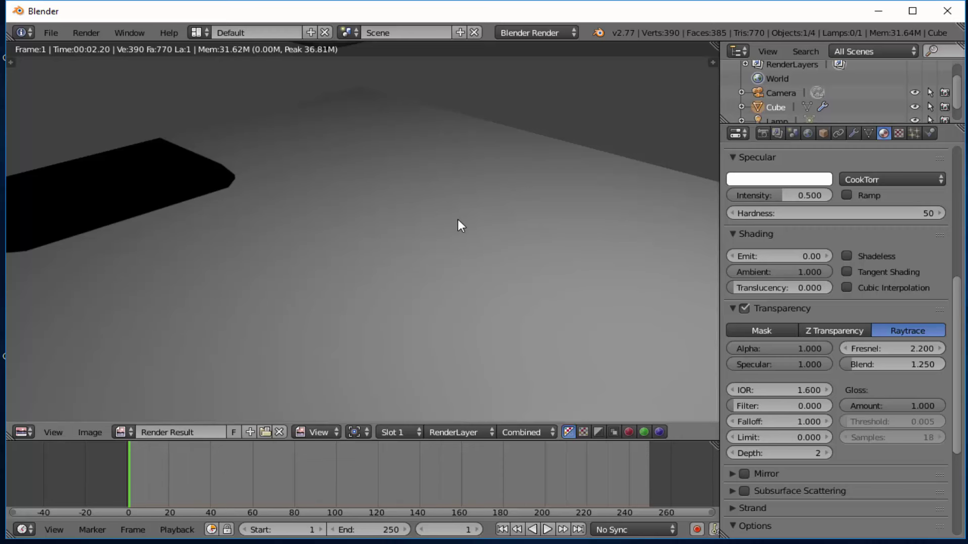
{"action": "scroll", "coordinate": [459, 221], "scroll_direction": "down", "scroll_amount": 1}
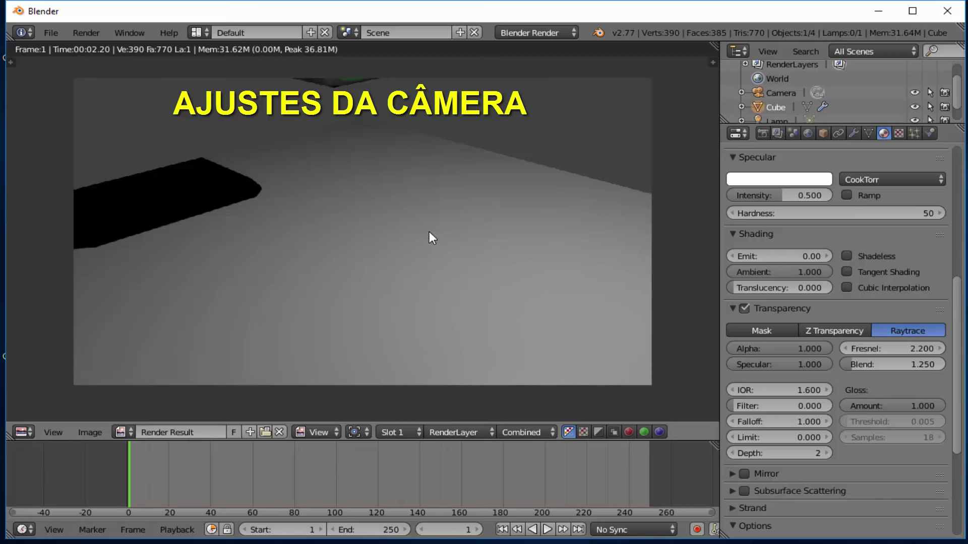
{"action": "key", "text": "Escape"}
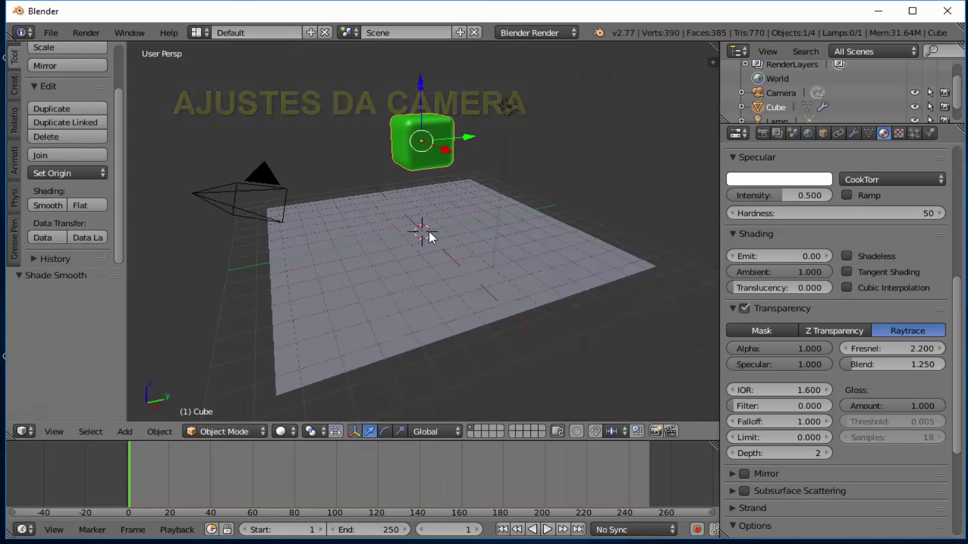
Step: Switch the viewport to look through the scene camera and zoom to check the shot
{"action": "left_click", "coordinate": [59, 427]}
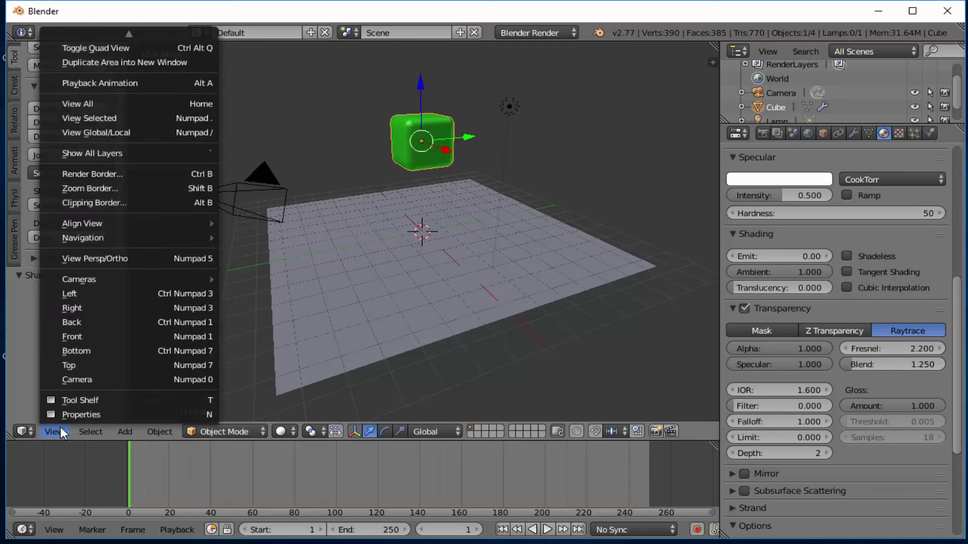
{"action": "left_click", "coordinate": [107, 378]}
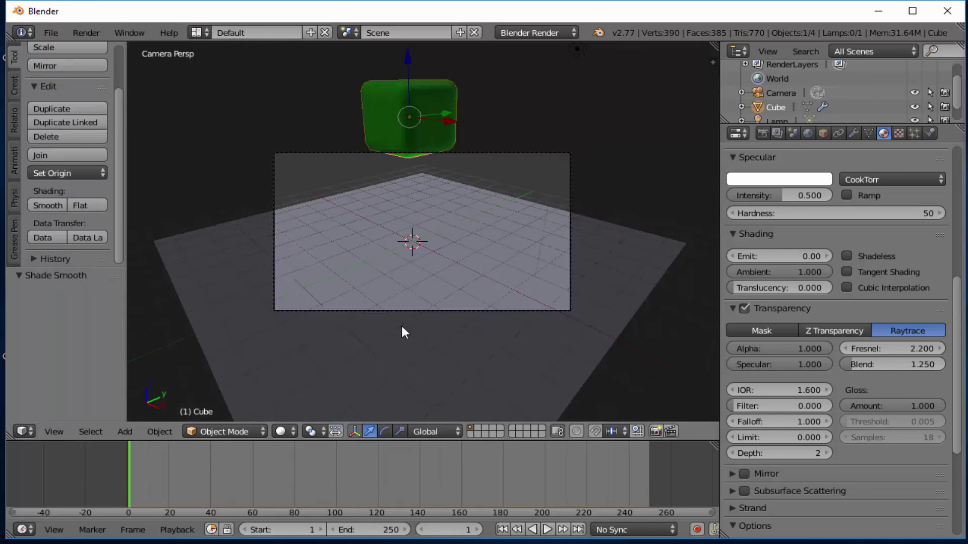
{"action": "scroll", "coordinate": [403, 359], "scroll_direction": "up", "scroll_amount": 2}
{"action": "scroll", "coordinate": [403, 359], "scroll_direction": "down", "scroll_amount": 1}
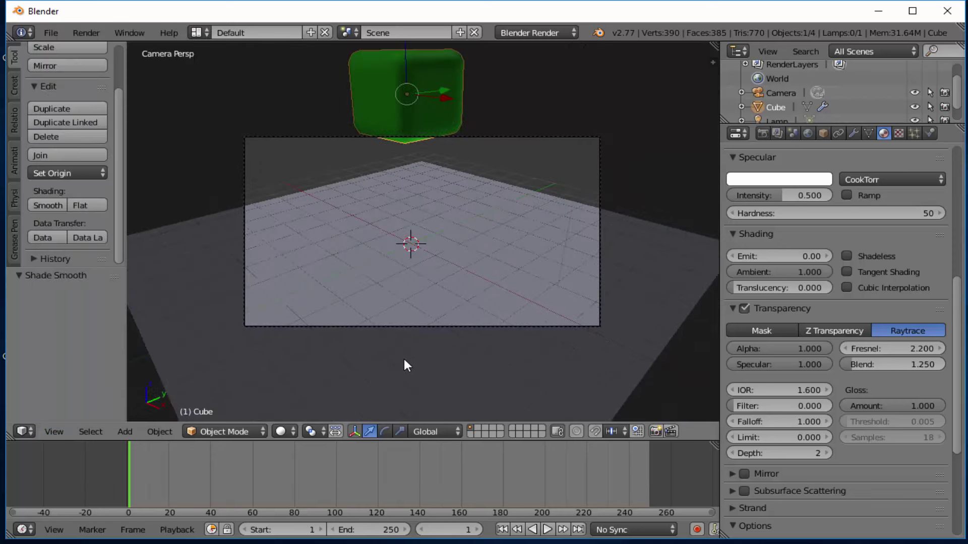
{"action": "scroll", "coordinate": [404, 360], "scroll_direction": "up", "scroll_amount": 1}
{"action": "scroll", "coordinate": [404, 359], "scroll_direction": "up", "scroll_amount": 1}
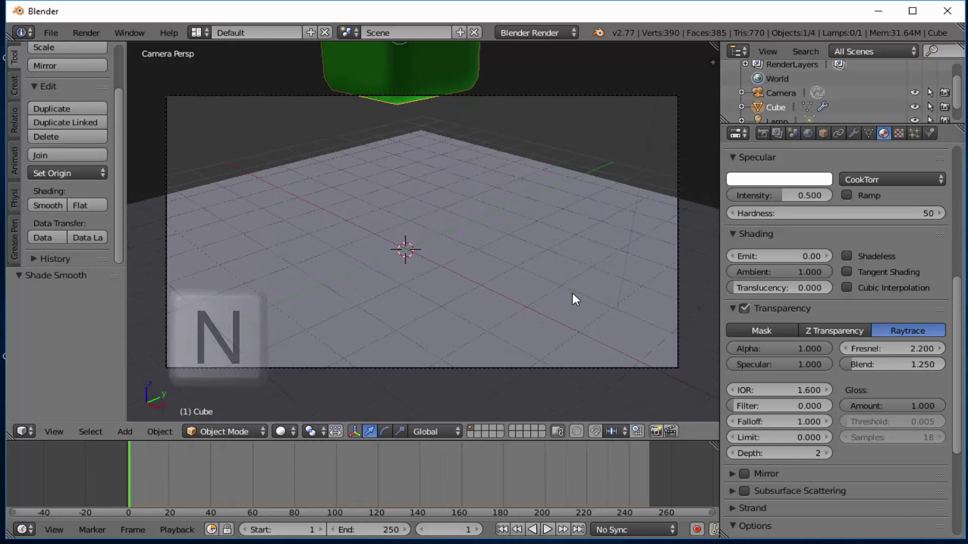
Step: Enable Lock Camera to View and pull the camera back to frame the cube and whole plane
{"action": "key", "text": "n"}
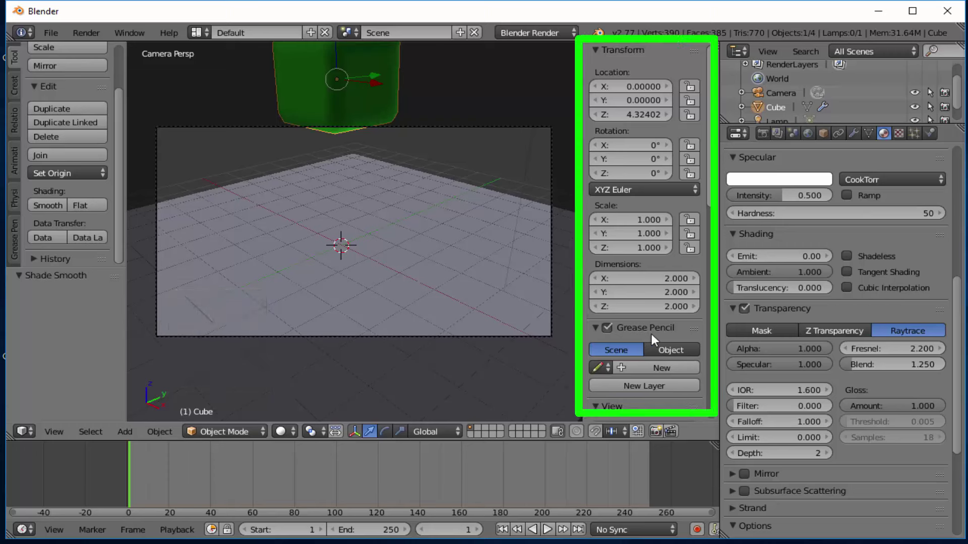
{"action": "scroll", "coordinate": [652, 333], "scroll_direction": "down", "scroll_amount": 4}
{"action": "scroll", "coordinate": [651, 334], "scroll_direction": "down", "scroll_amount": 1}
{"action": "scroll", "coordinate": [651, 334], "scroll_direction": "down", "scroll_amount": 3}
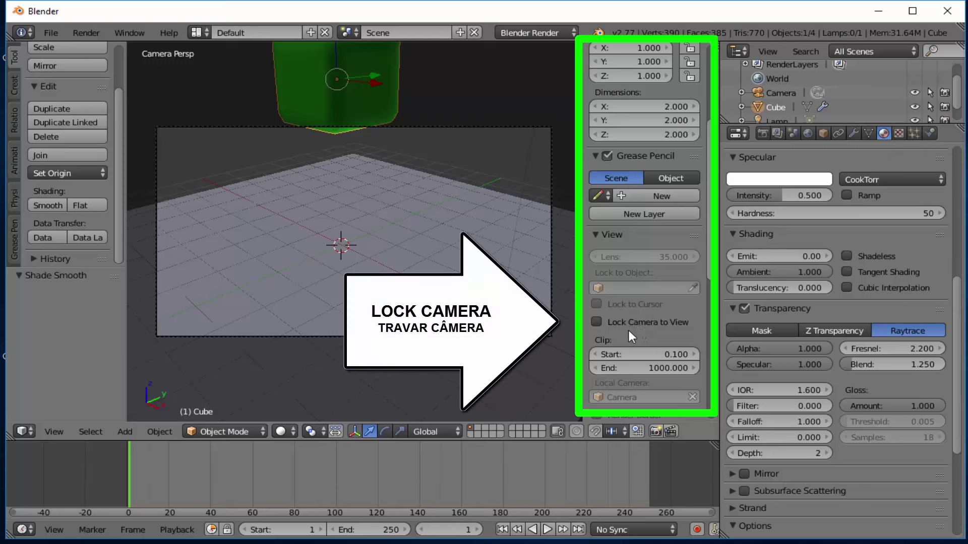
{"action": "left_click", "coordinate": [598, 323]}
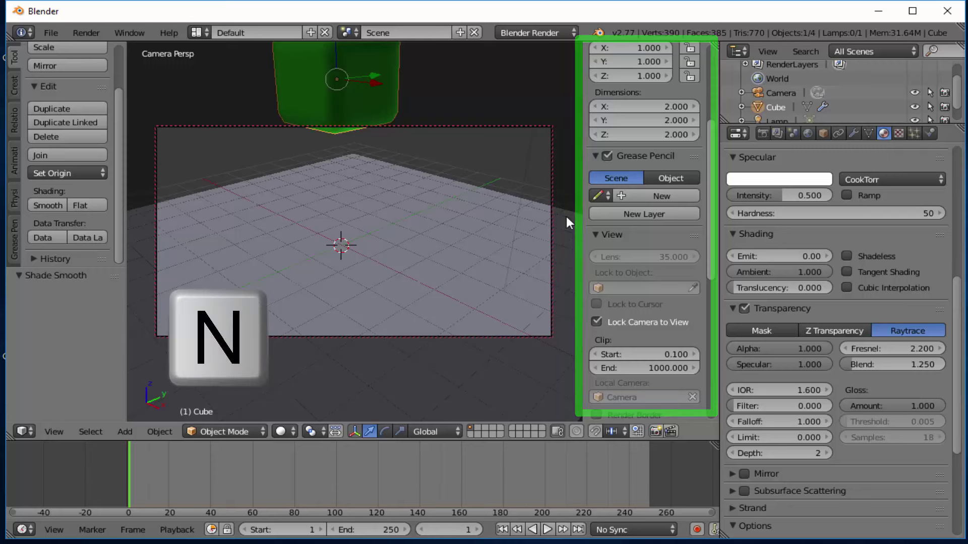
{"action": "key", "text": "n"}
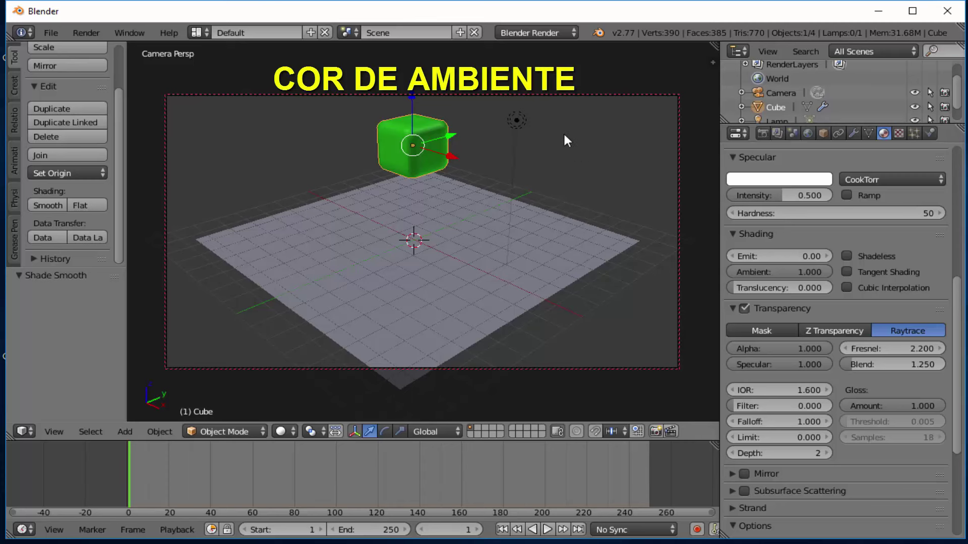
Step: Enable Blend Sky with a near-white horizon and a light blue zenith (0.230, 0.467, 0.801)
{"action": "left_click", "coordinate": [808, 133]}
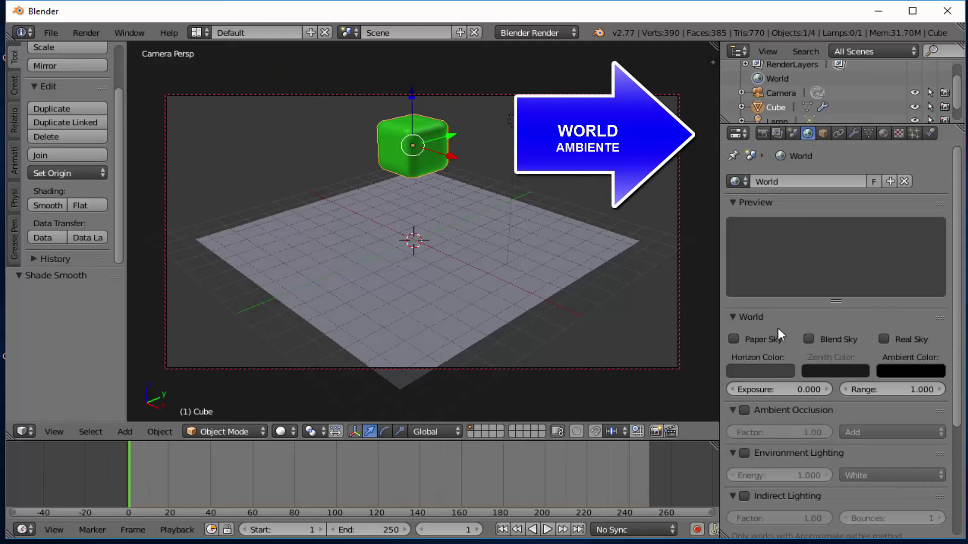
{"action": "left_click", "coordinate": [808, 338]}
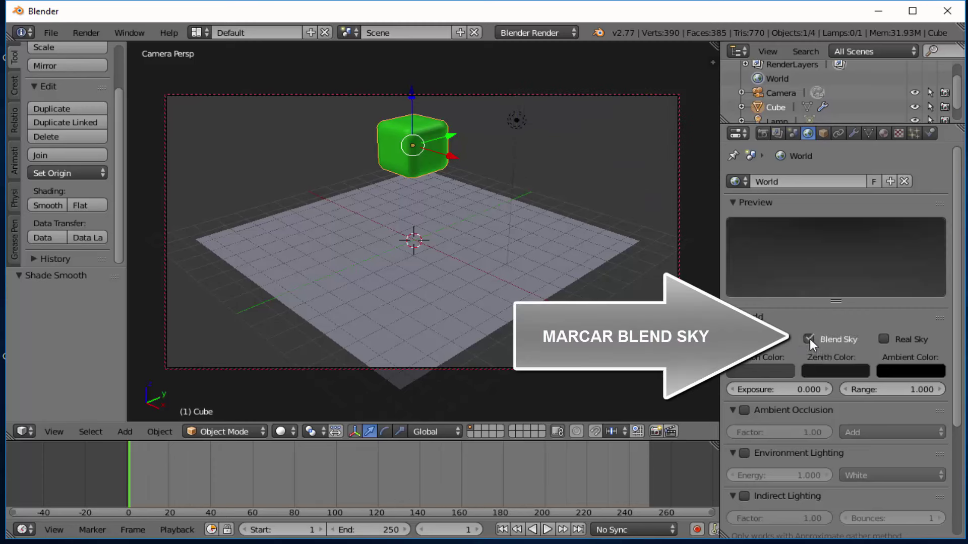
{"action": "left_click", "coordinate": [760, 371]}
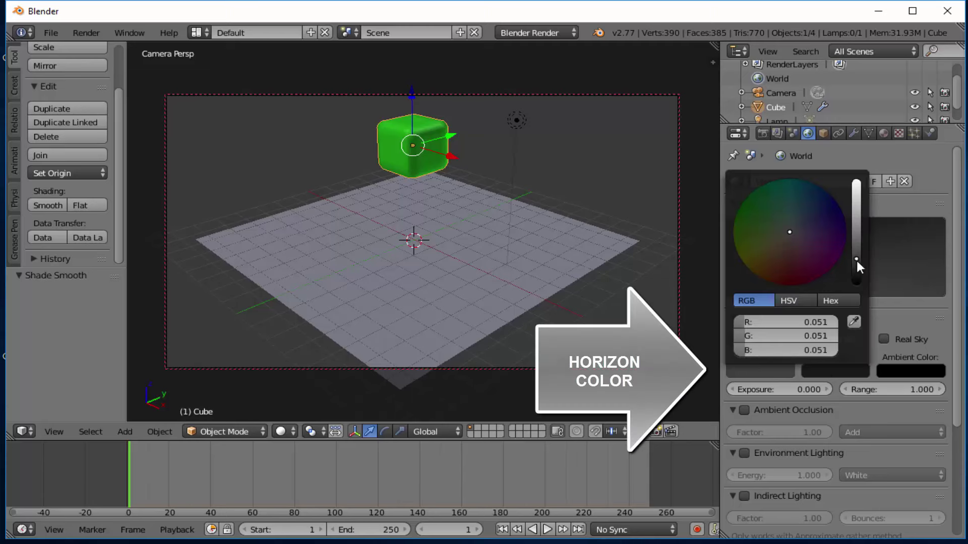
{"action": "left_click_drag", "start_coordinate": [857, 256], "coordinate": [856, 191]}
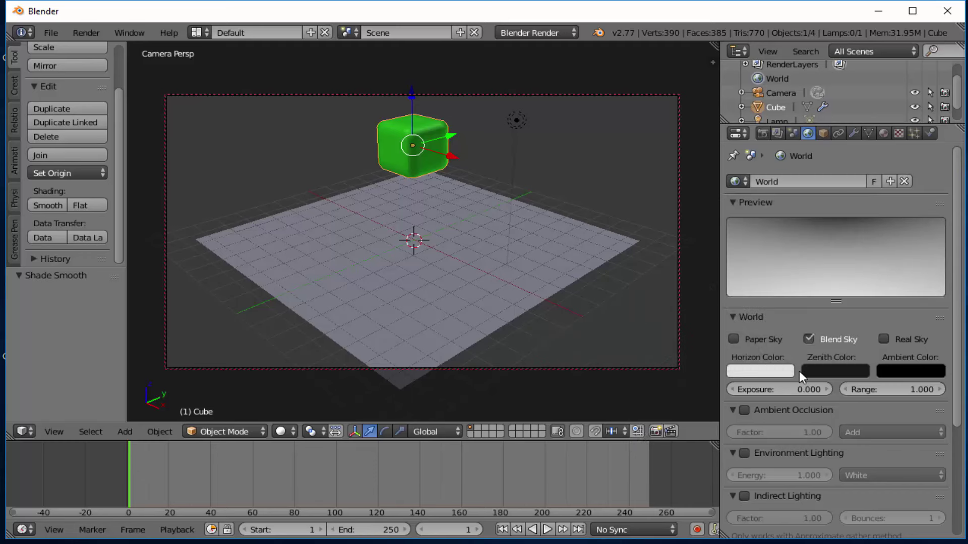
{"action": "left_click", "coordinate": [838, 373]}
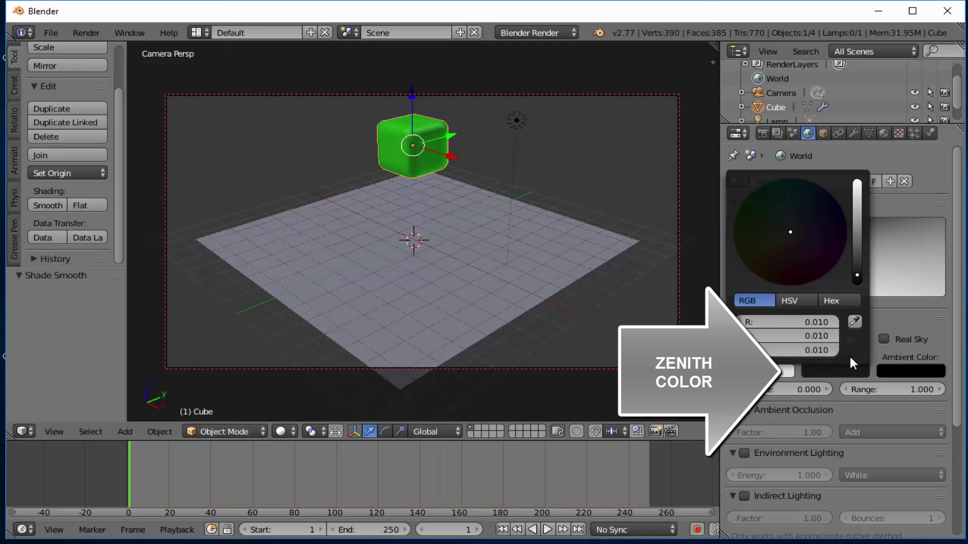
{"action": "left_click_drag", "start_coordinate": [858, 275], "coordinate": [863, 189]}
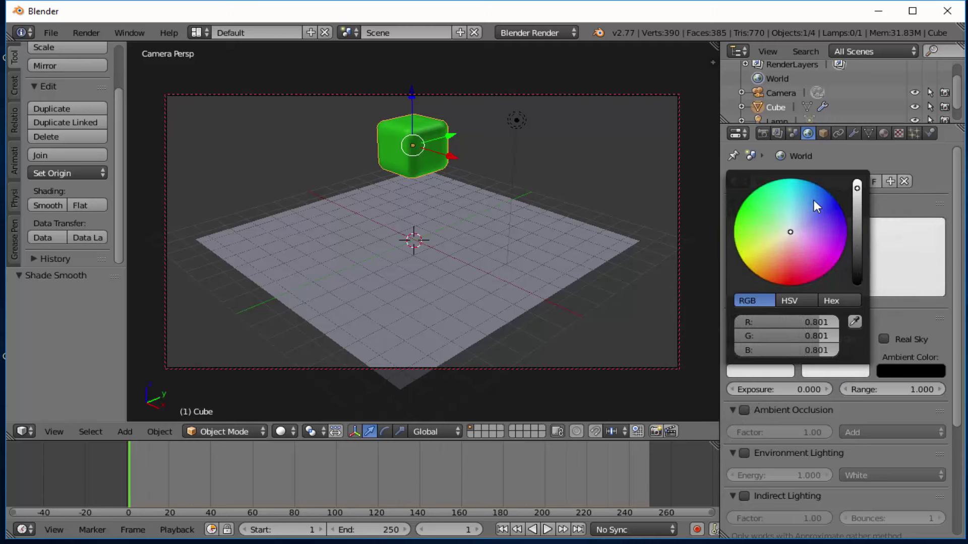
{"action": "left_click", "coordinate": [803, 212]}
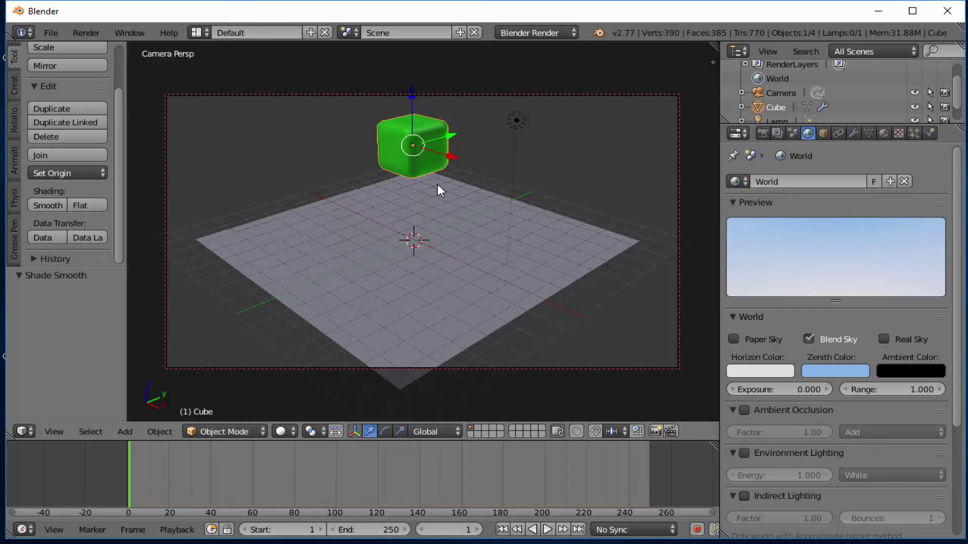
Step: Render a still image to preview the cube and plane against the blended sky
{"action": "left_click", "coordinate": [102, 28]}
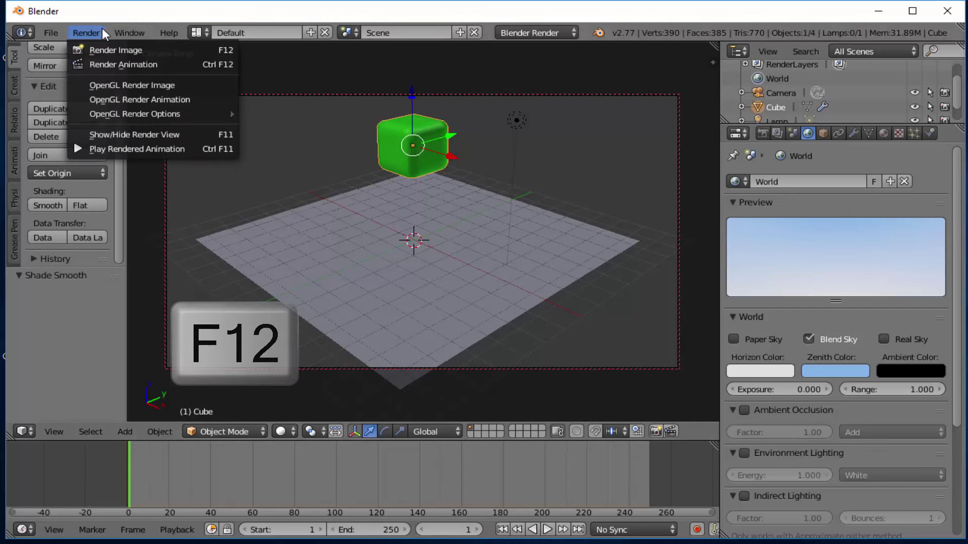
{"action": "left_click", "coordinate": [99, 48]}
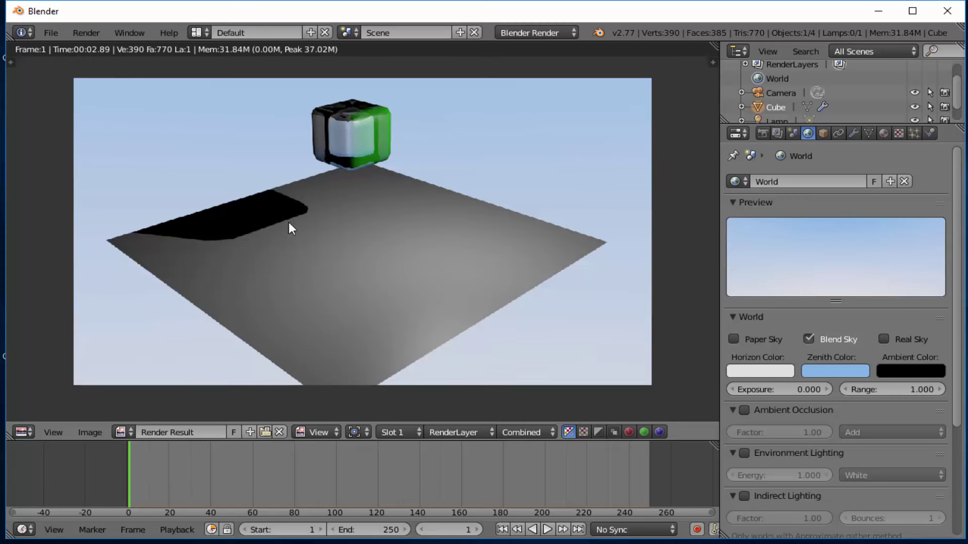
Step: Select the plane and give it a new yellow material
{"action": "key", "text": "Escape"}
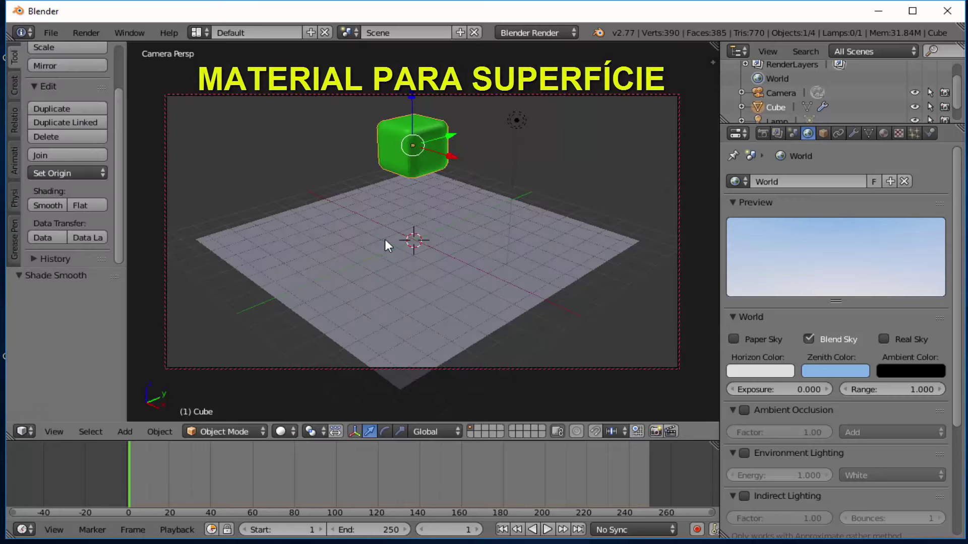
{"action": "right_click", "coordinate": [449, 225]}
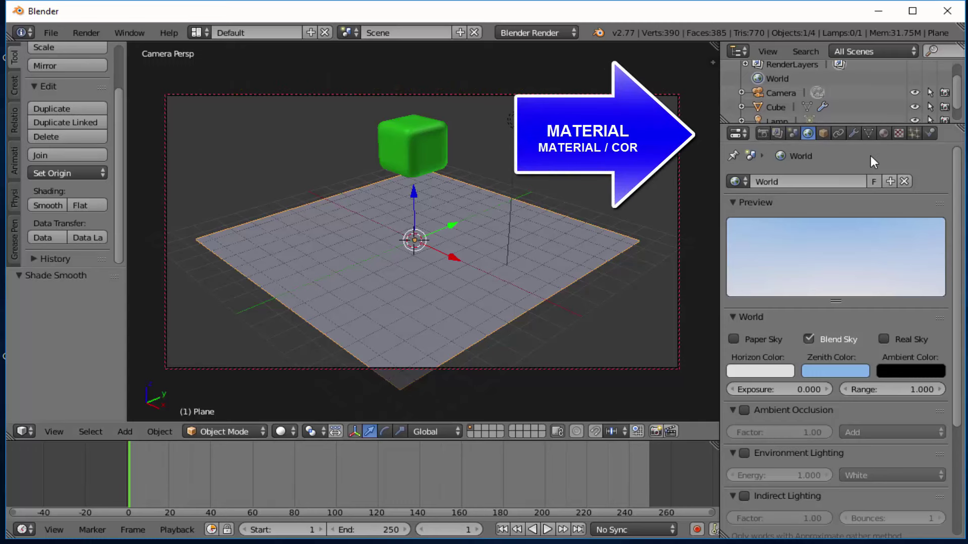
{"action": "left_click", "coordinate": [883, 134]}
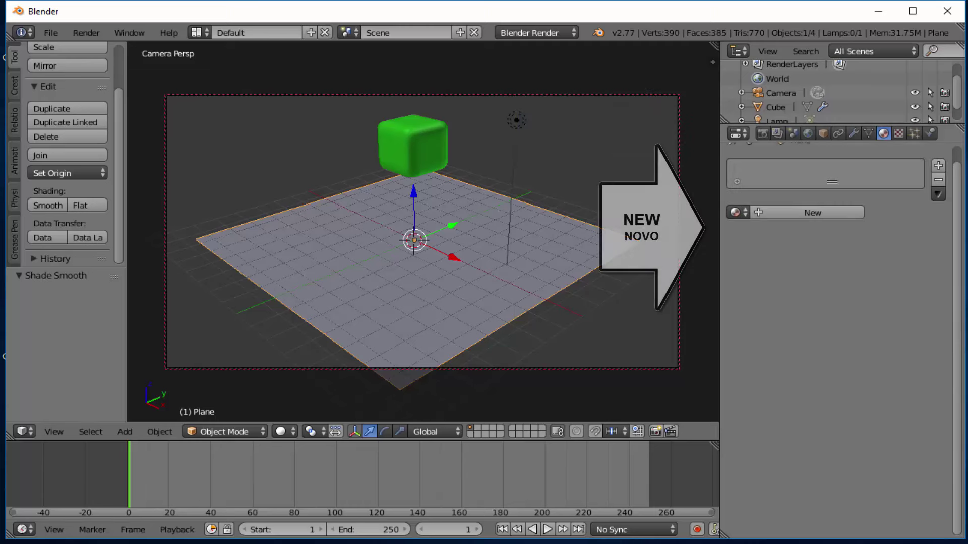
{"action": "left_click", "coordinate": [819, 226]}
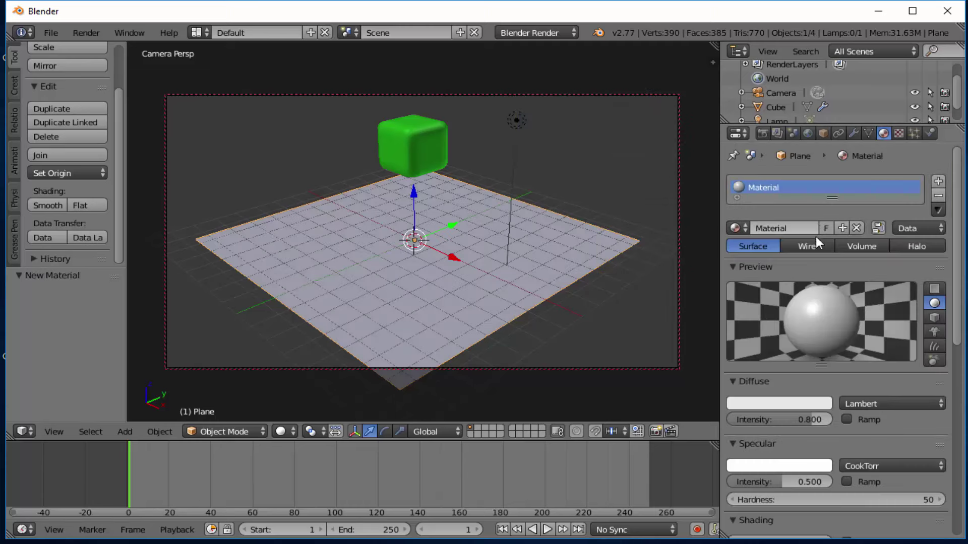
{"action": "left_click", "coordinate": [770, 401]}
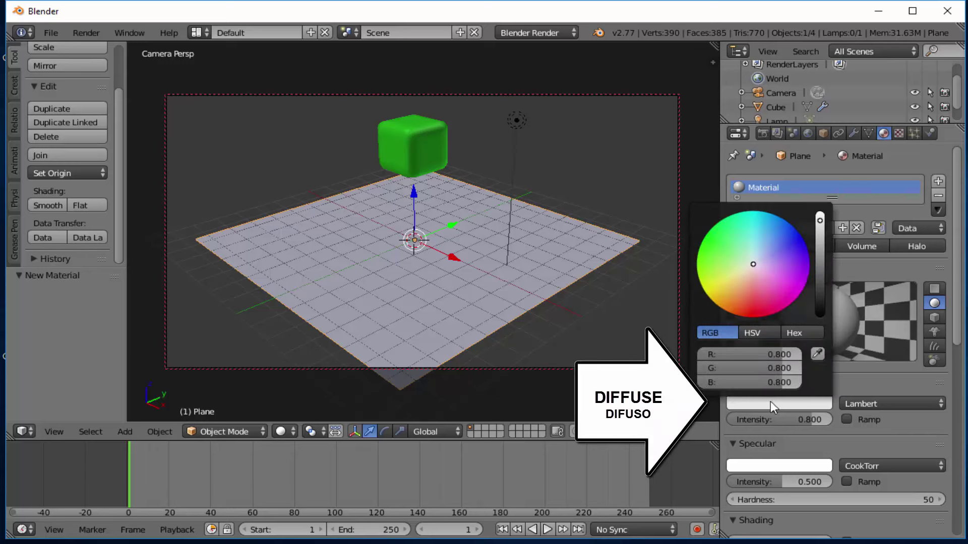
{"action": "left_click", "coordinate": [723, 282]}
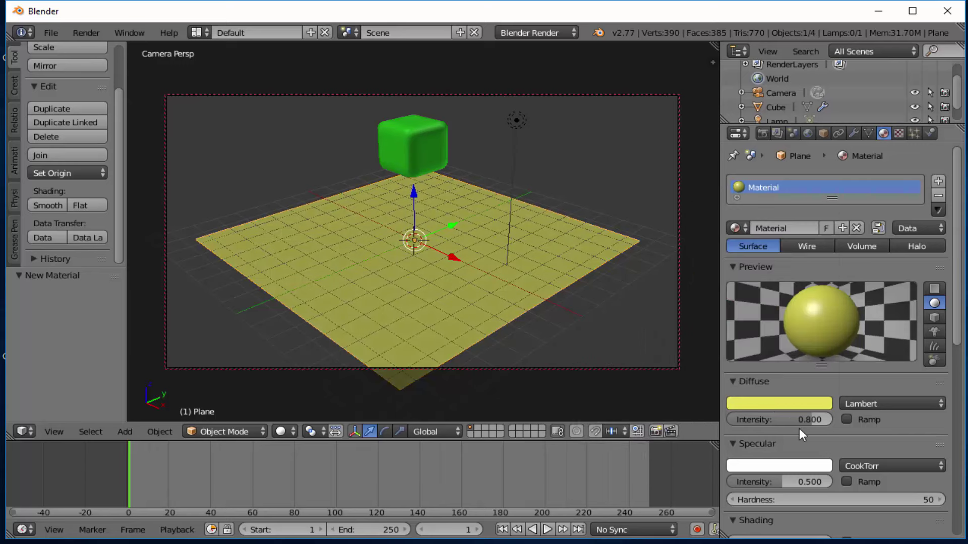
Step: Enable Mirror on the plane's material with reflectivity 0.183
{"action": "scroll", "coordinate": [799, 428], "scroll_direction": "down", "scroll_amount": 2}
{"action": "scroll", "coordinate": [800, 428], "scroll_direction": "down", "scroll_amount": 5}
{"action": "scroll", "coordinate": [800, 428], "scroll_direction": "down", "scroll_amount": 5}
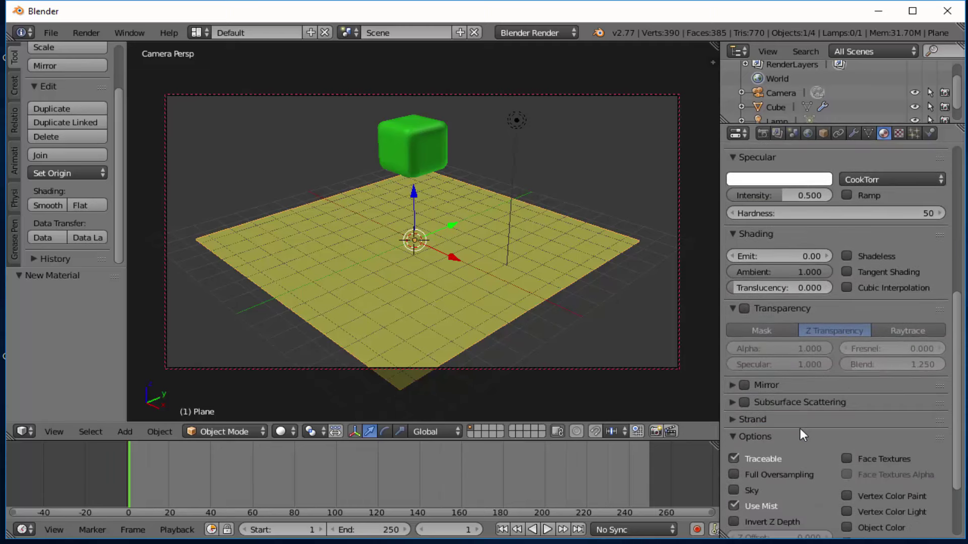
{"action": "scroll", "coordinate": [800, 428], "scroll_direction": "down", "scroll_amount": 2}
{"action": "scroll", "coordinate": [800, 429], "scroll_direction": "down", "scroll_amount": 3}
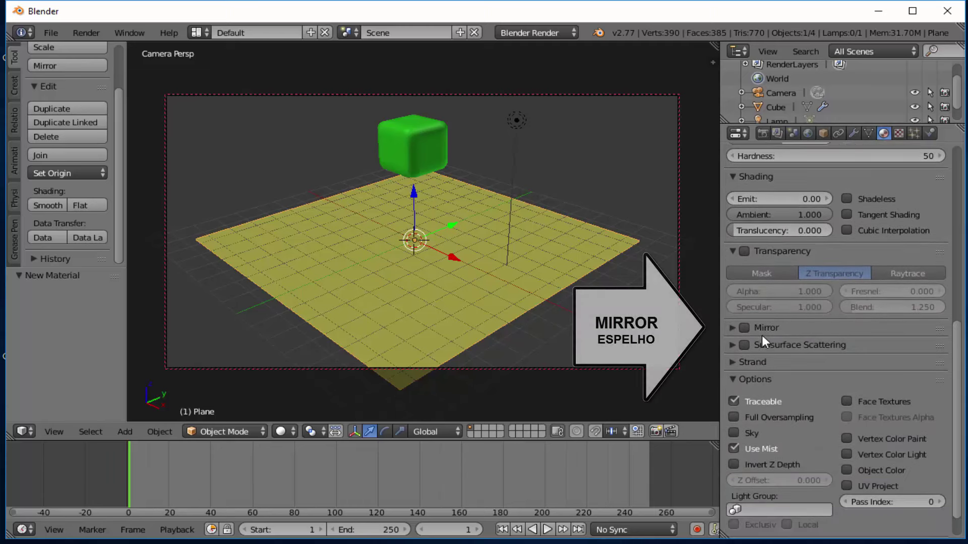
{"action": "left_click", "coordinate": [743, 327]}
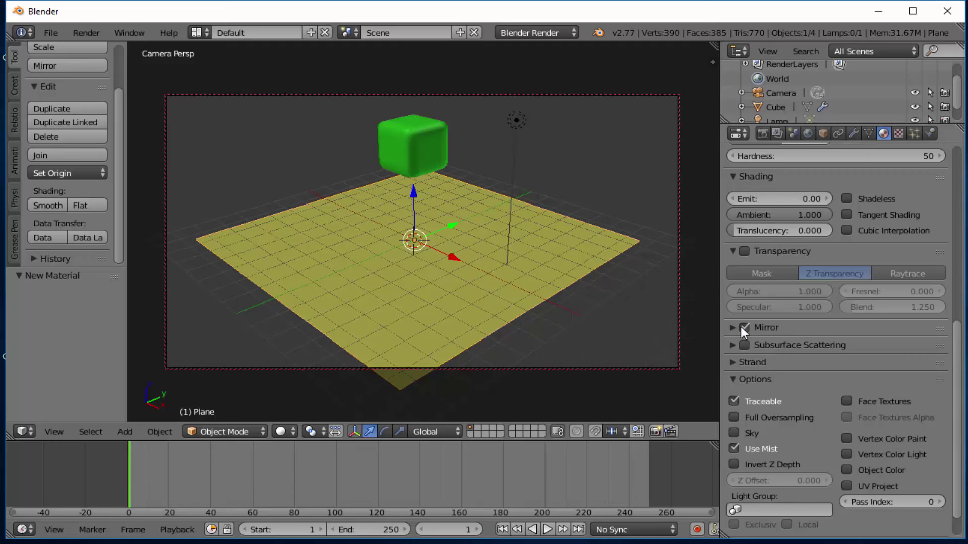
{"action": "left_click", "coordinate": [733, 328]}
{"action": "left_click_drag", "start_coordinate": [779, 350], "coordinate": [796, 350]}
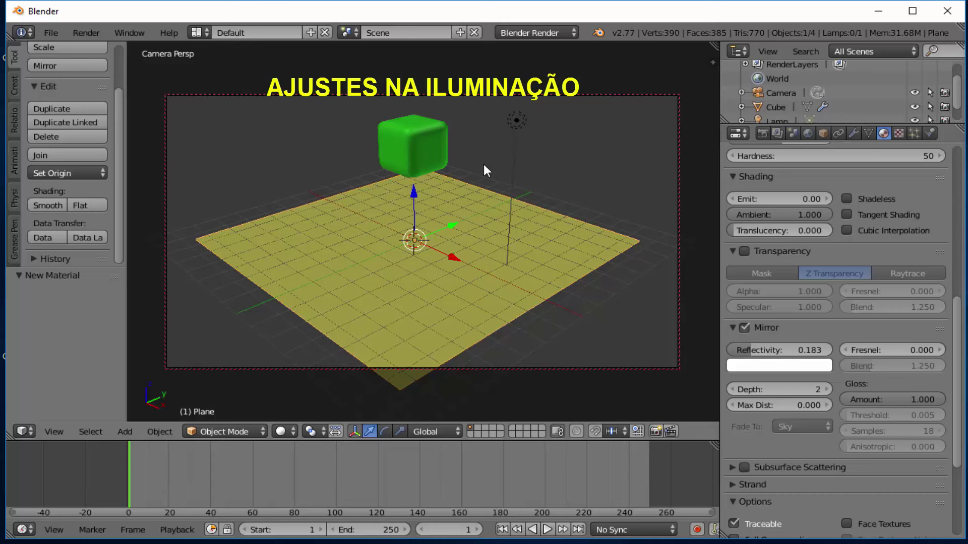
Step: In top view, move the lamp to the plane's lower-right corner
{"action": "right_click", "coordinate": [516, 119]}
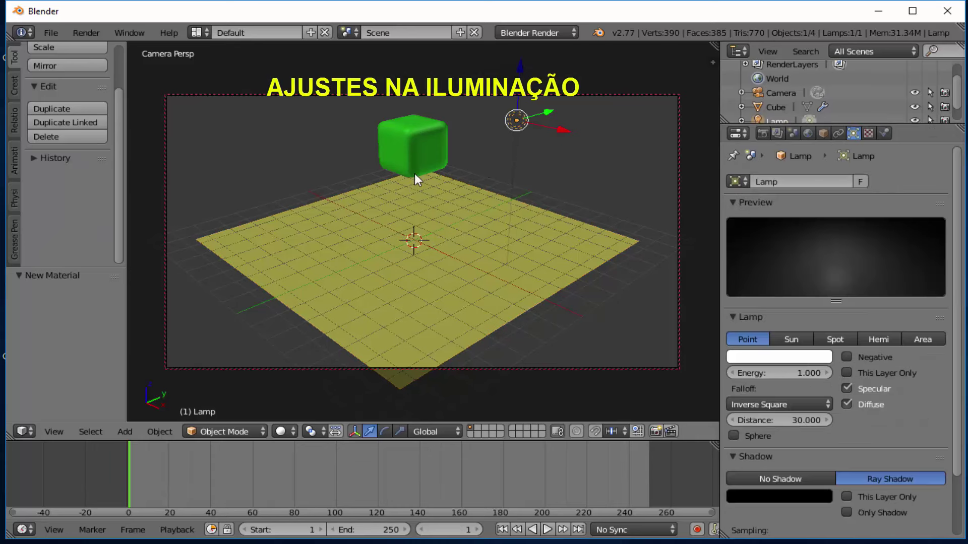
{"action": "left_click", "coordinate": [53, 431]}
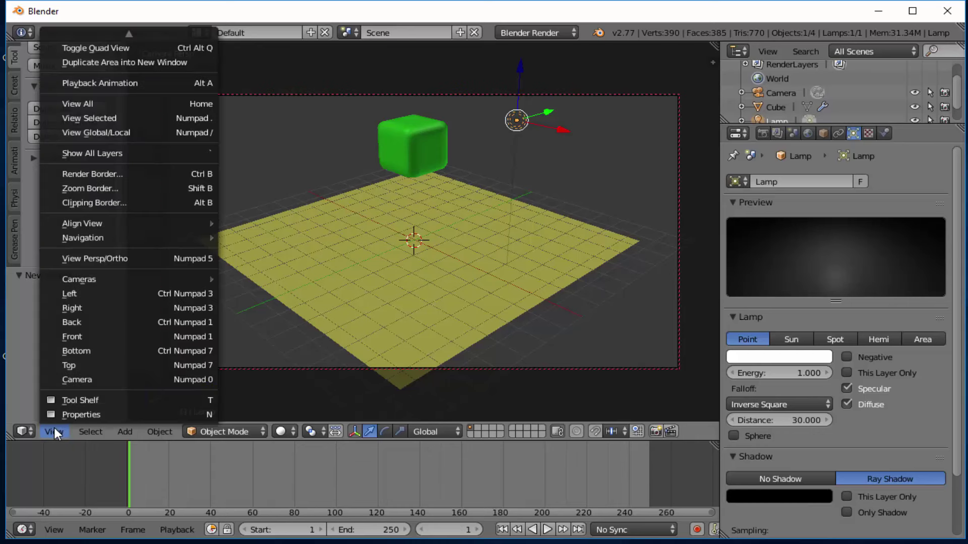
{"action": "left_click", "coordinate": [74, 364]}
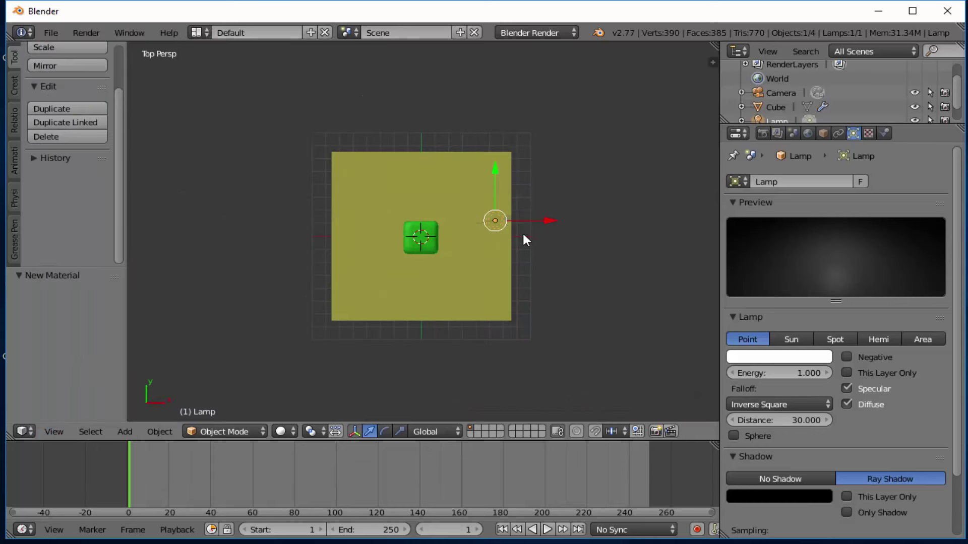
{"action": "scroll", "coordinate": [544, 274], "scroll_direction": "down", "scroll_amount": 1}
{"action": "scroll", "coordinate": [545, 274], "scroll_direction": "down", "scroll_amount": 1}
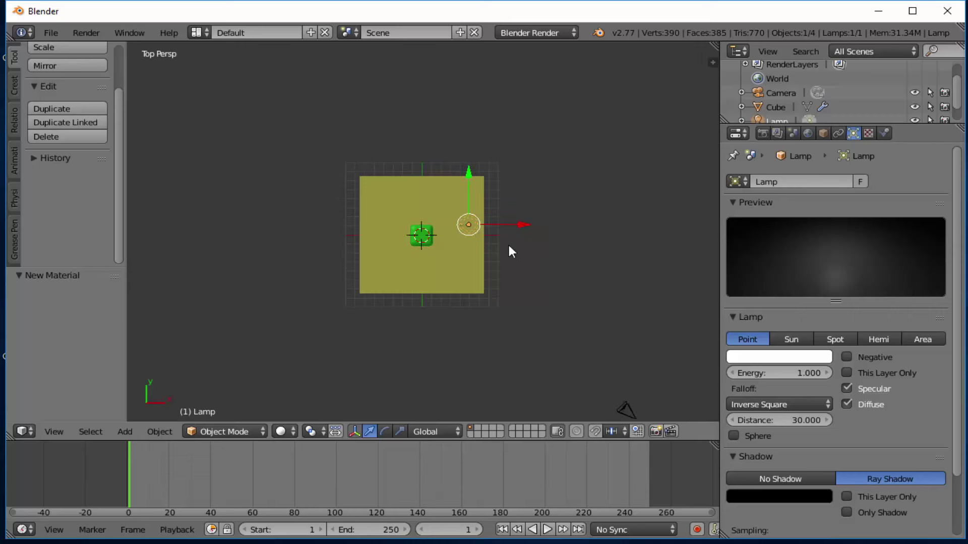
{"action": "left_click_drag", "start_coordinate": [470, 176], "coordinate": [471, 249]}
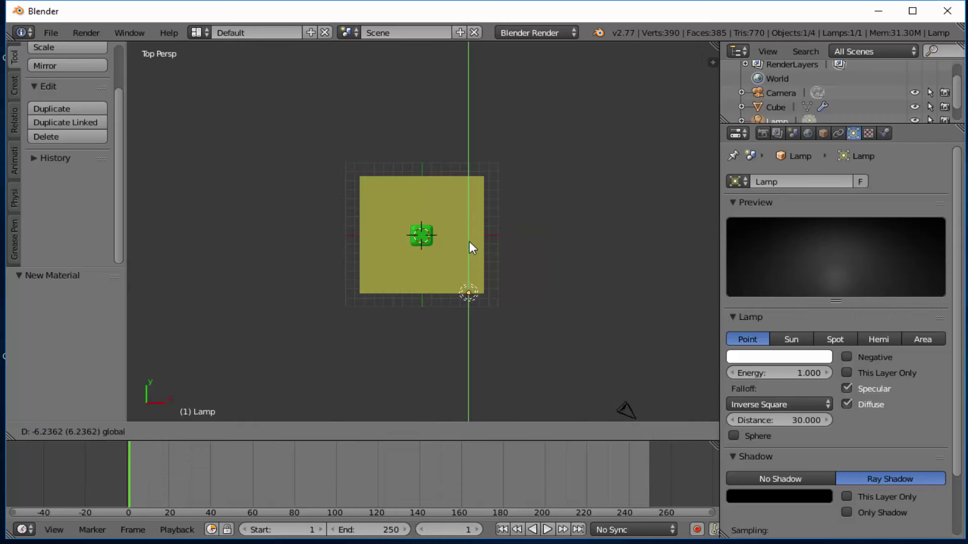
{"action": "left_click_drag", "start_coordinate": [523, 286], "coordinate": [548, 295]}
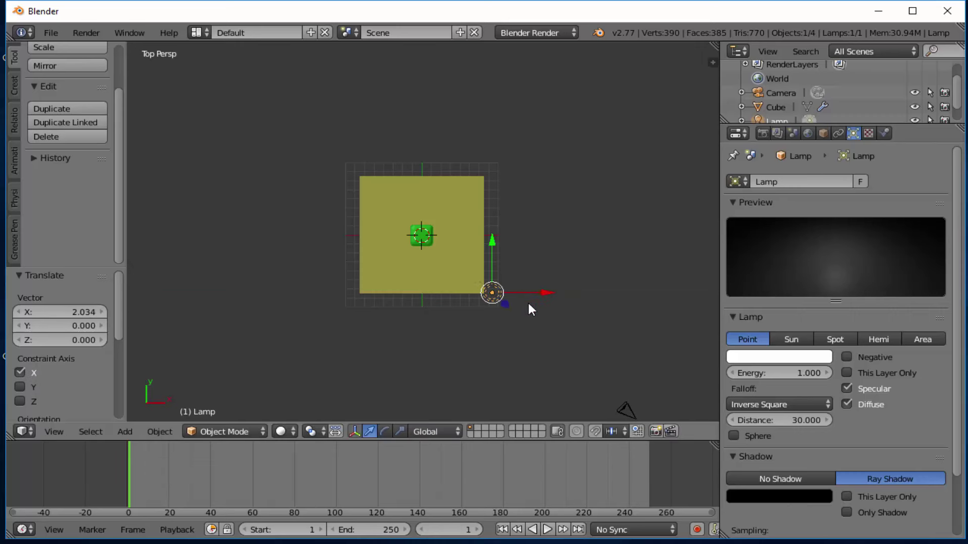
Step: Duplicate the lamp twice, placing copies at the lower-left corner and above the top edge
{"action": "key", "text": "shift+d"}
{"action": "key", "text": "shift+d"}
{"action": "key", "text": "x"}
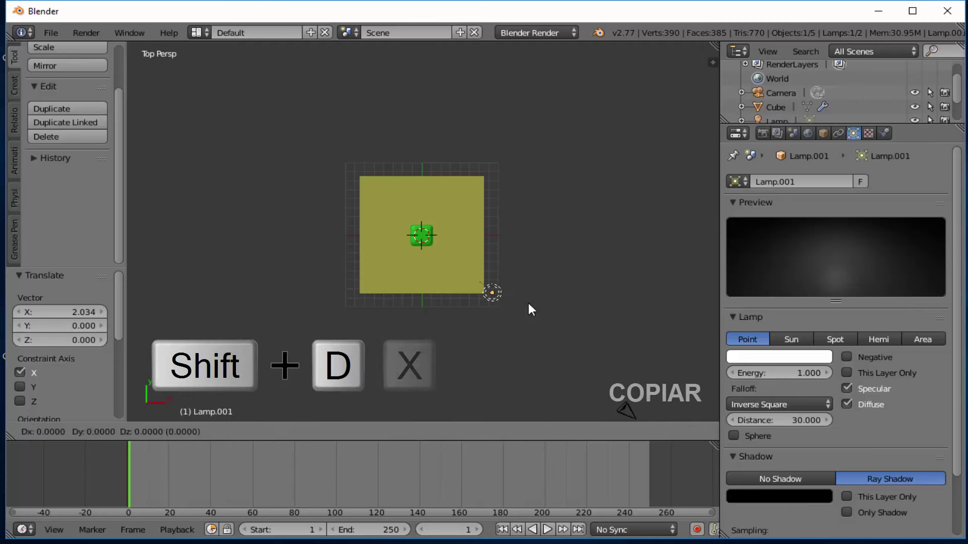
{"action": "left_click", "coordinate": [389, 304]}
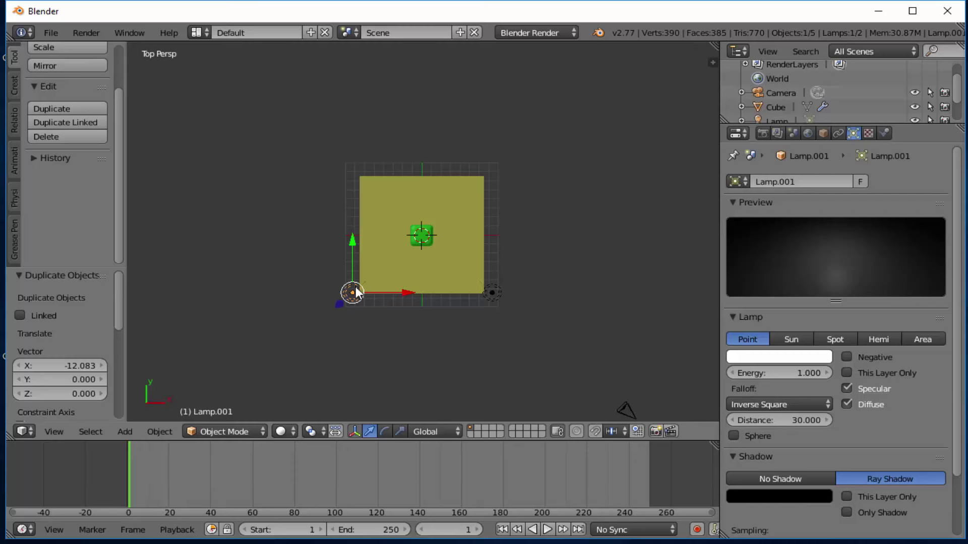
{"action": "key", "text": "shift+d"}
{"action": "key", "text": "g"}
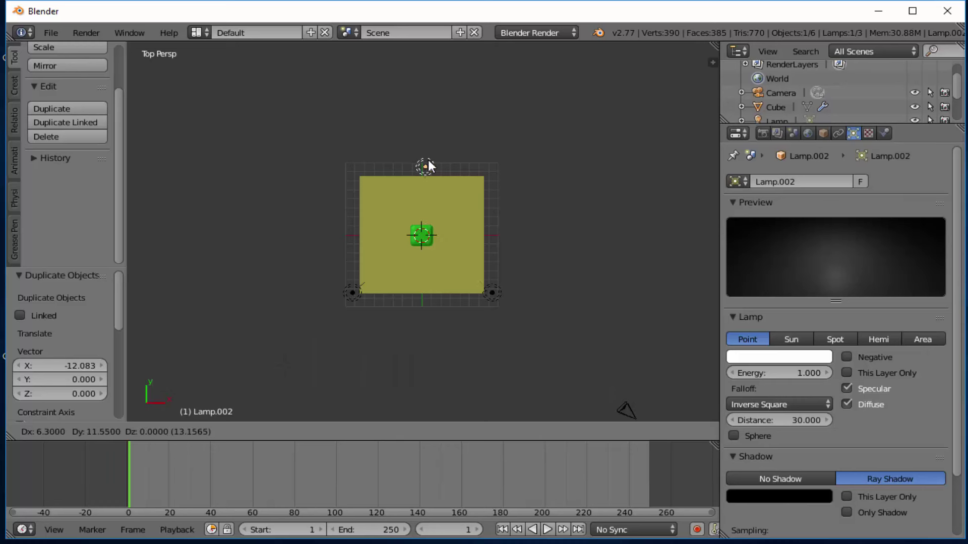
{"action": "left_click", "coordinate": [428, 160]}
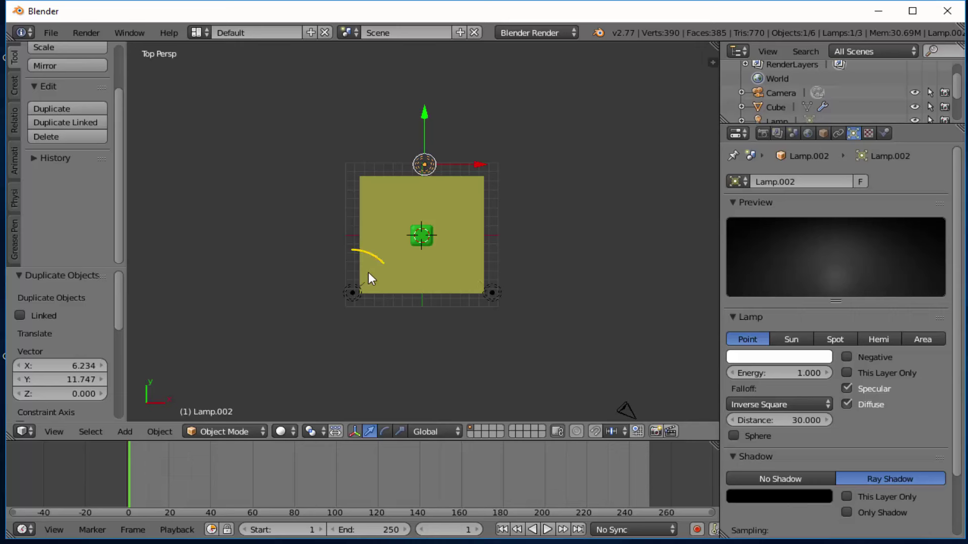
Step: Set the lower-left and top lamp copies to No Shadow
{"action": "right_click", "coordinate": [354, 292]}
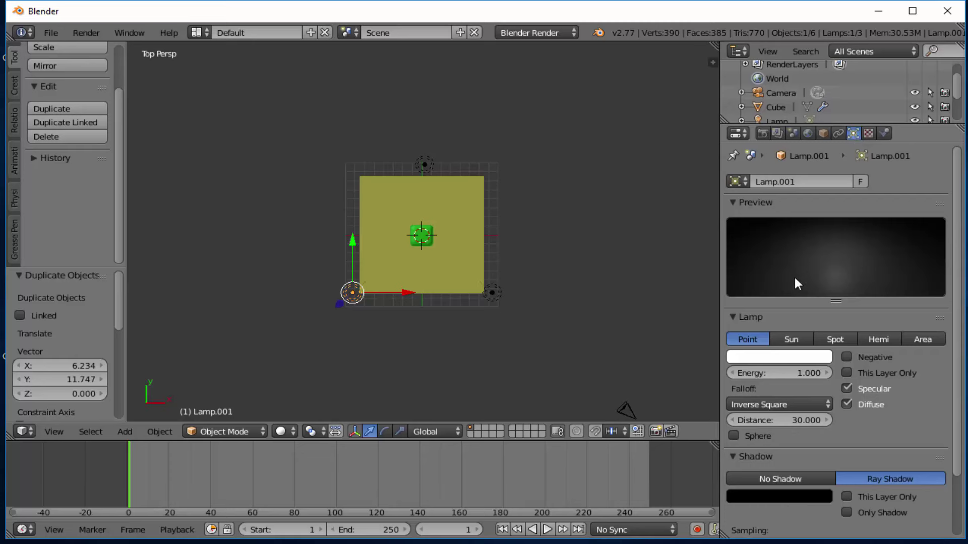
{"action": "scroll", "coordinate": [795, 282], "scroll_direction": "down", "scroll_amount": 3}
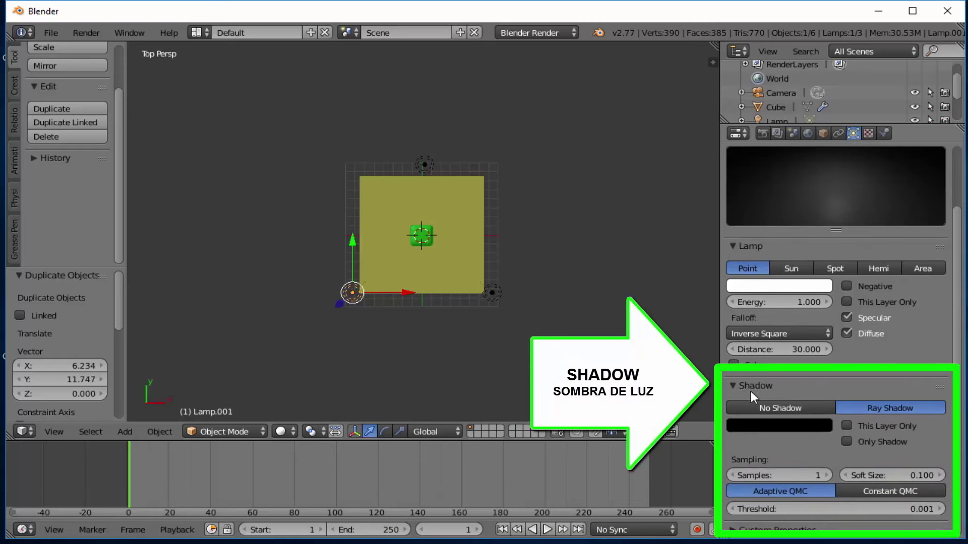
{"action": "left_click", "coordinate": [784, 408]}
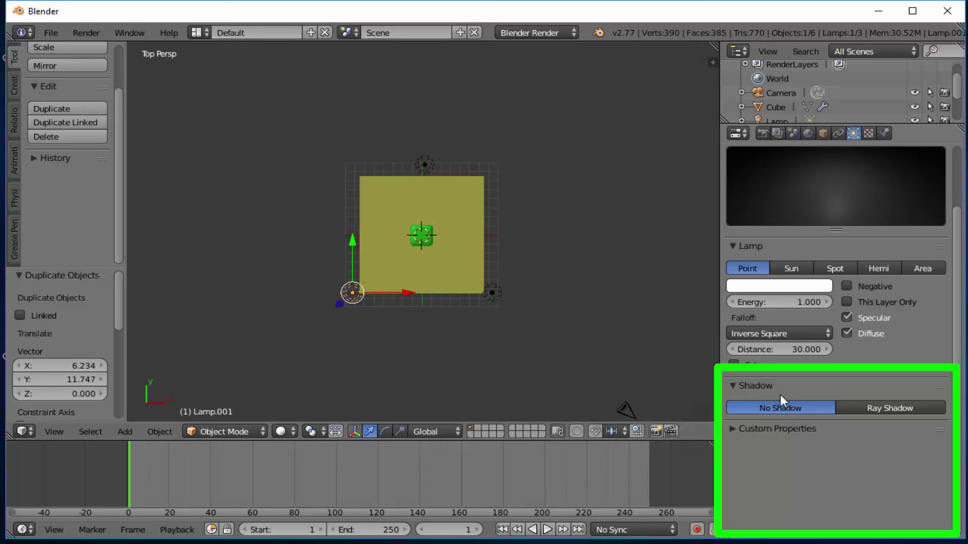
{"action": "right_click", "coordinate": [427, 164]}
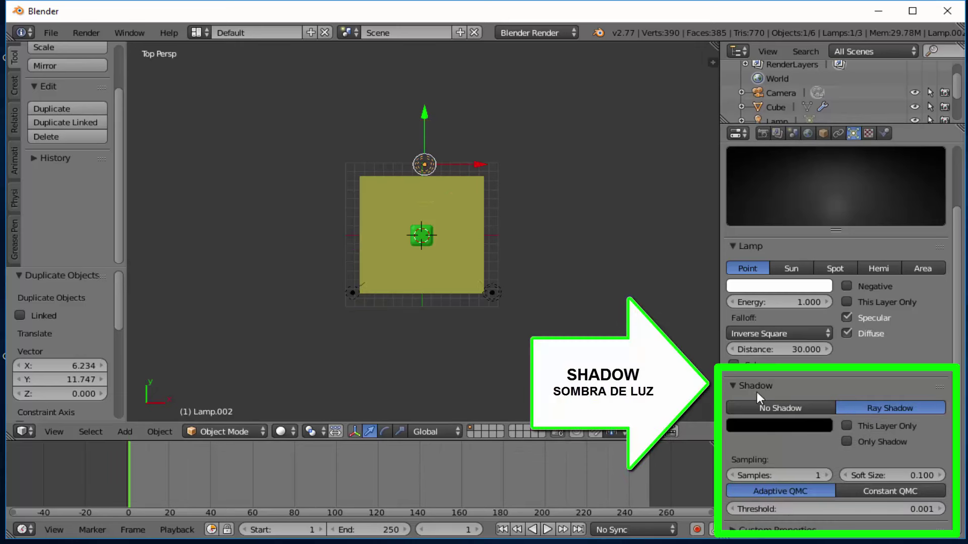
{"action": "left_click", "coordinate": [772, 406]}
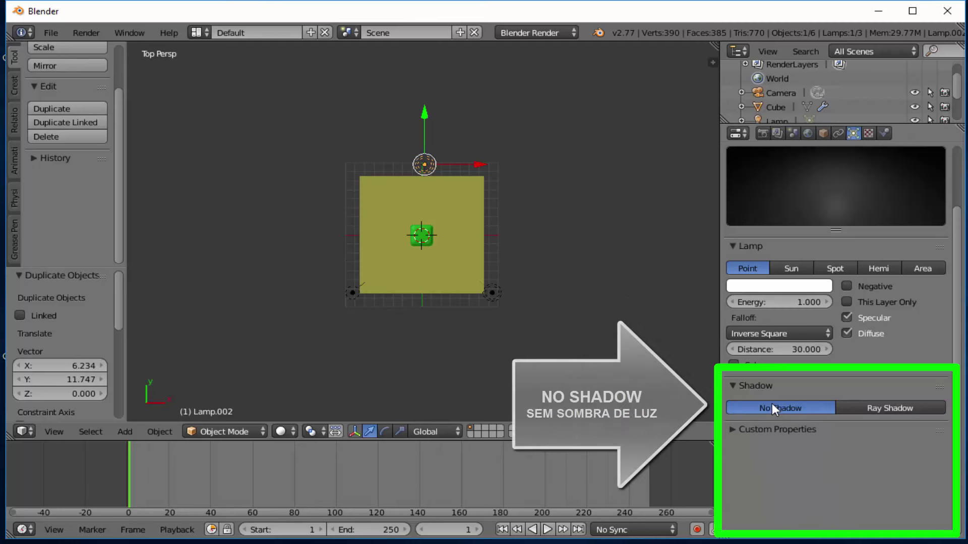
Step: Lighten the original lamp's shadow colour to dark grey (0.138)
{"action": "right_click", "coordinate": [491, 293]}
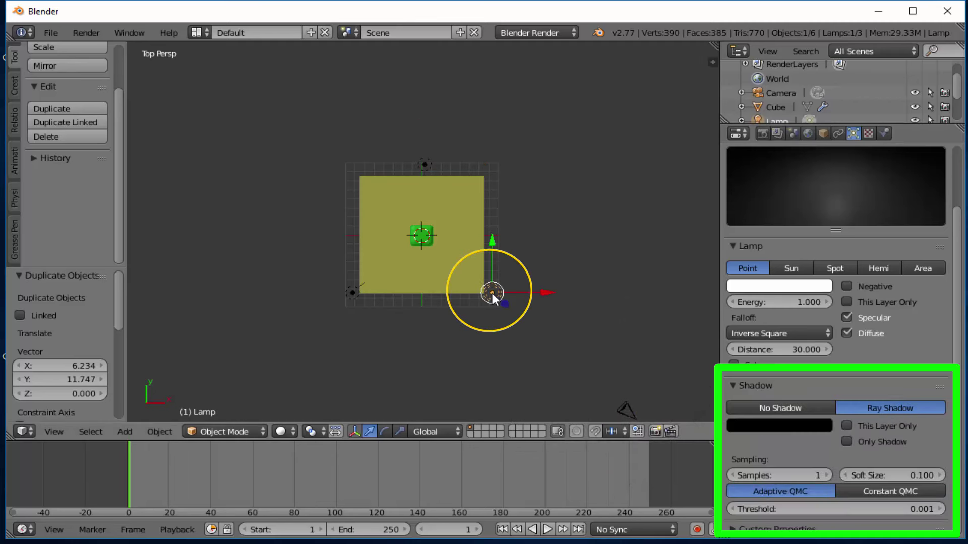
{"action": "left_click", "coordinate": [775, 430]}
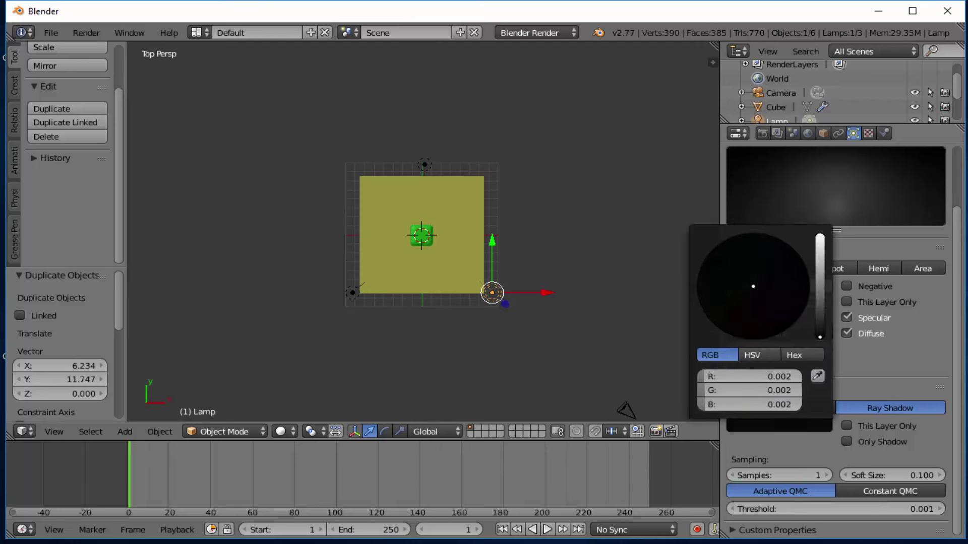
{"action": "left_click_drag", "start_coordinate": [820, 334], "coordinate": [820, 298]}
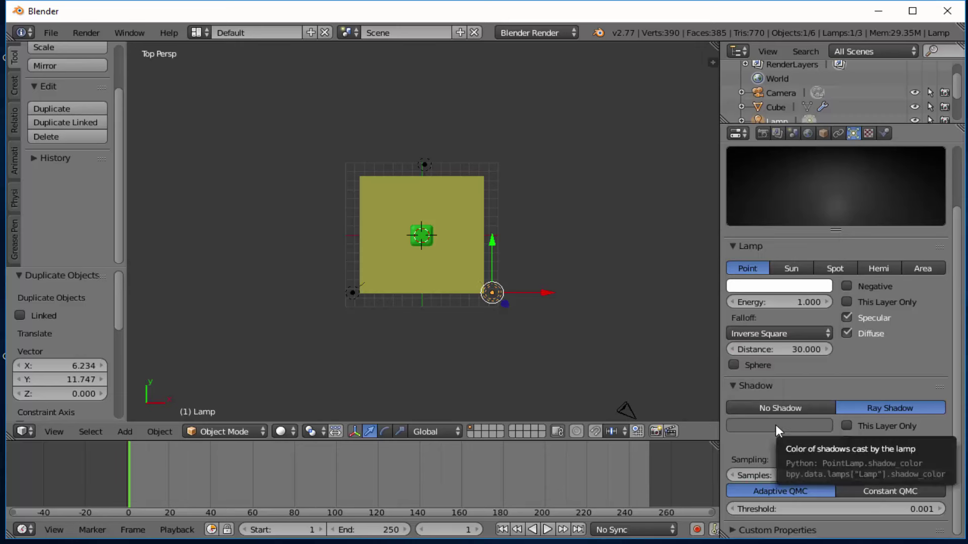
{"action": "left_click", "coordinate": [83, 32]}
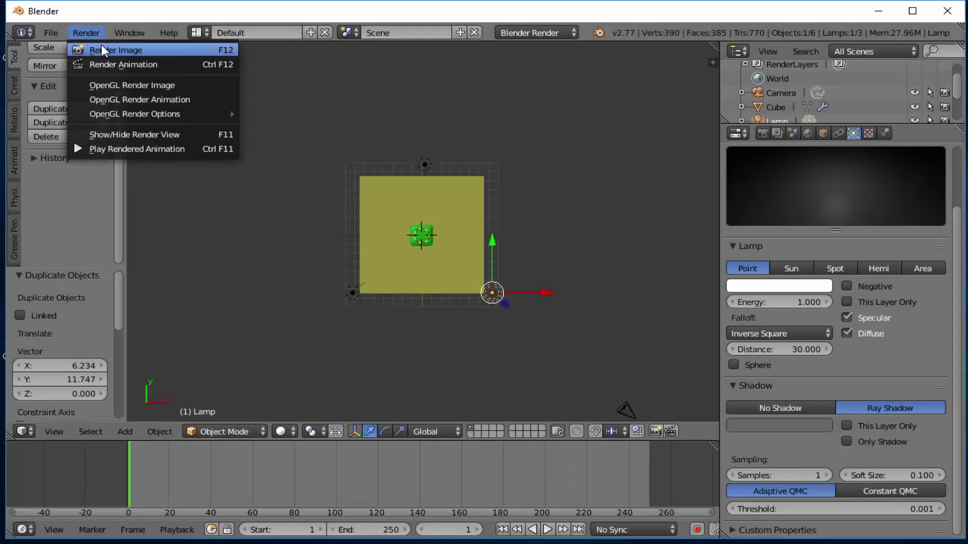
{"action": "left_click", "coordinate": [102, 46]}
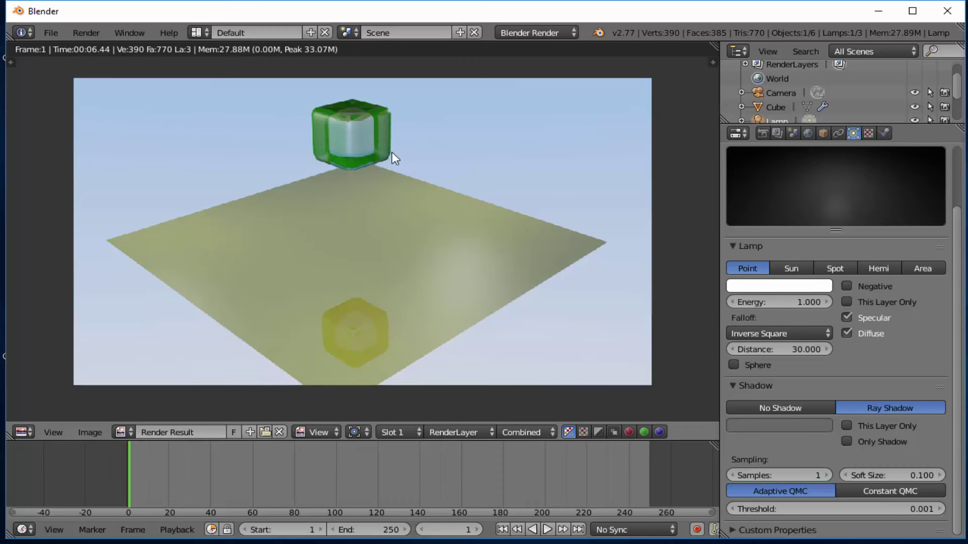
{"action": "key", "text": "Escape"}
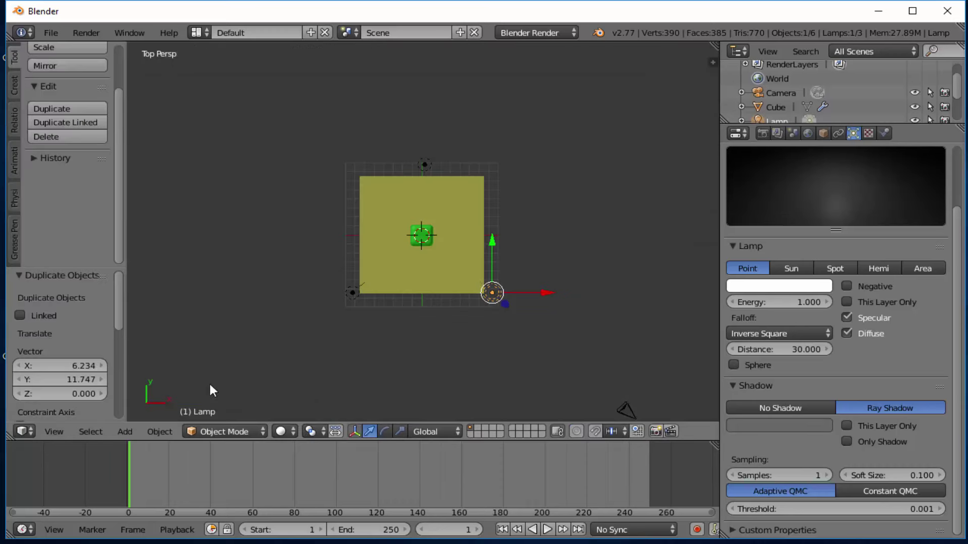
{"action": "left_click", "coordinate": [59, 430]}
{"action": "left_click", "coordinate": [90, 379]}
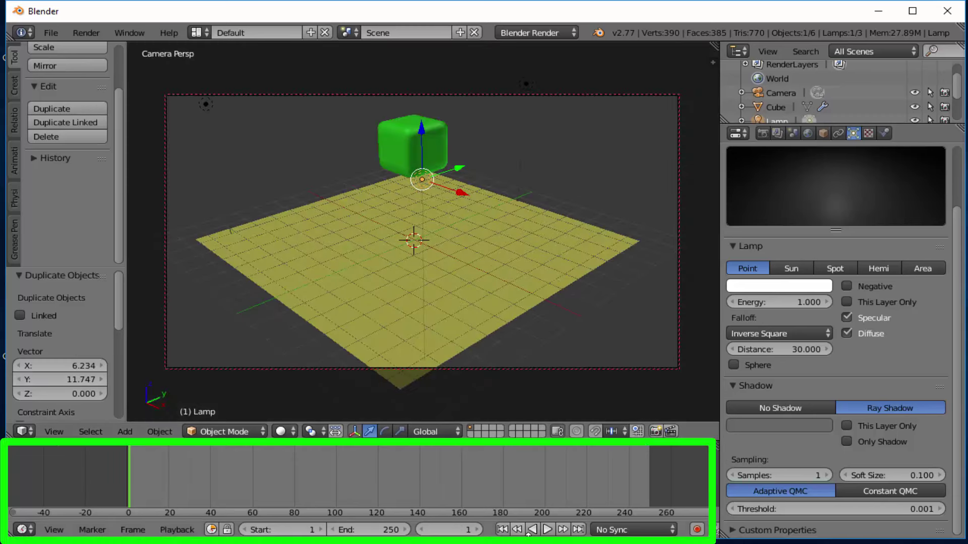
{"action": "left_click", "coordinate": [548, 530]}
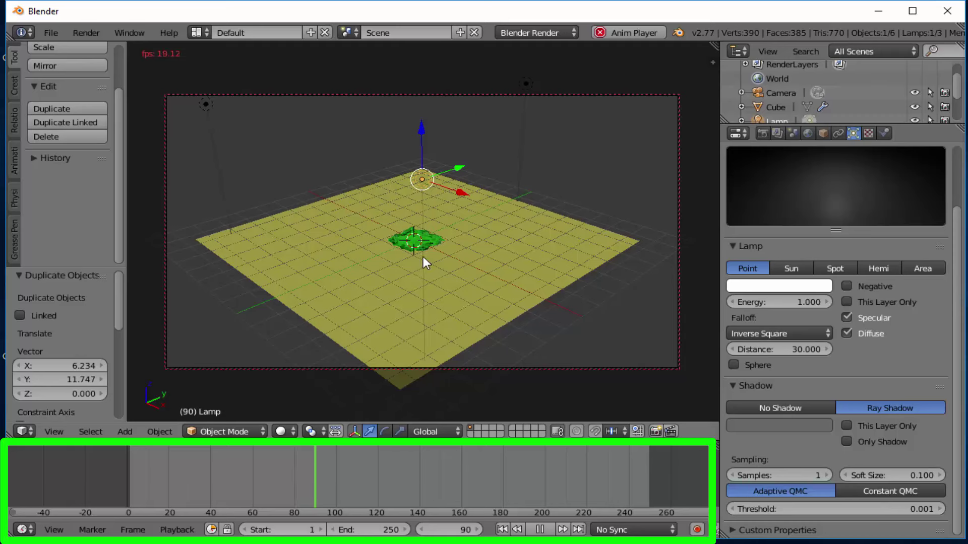
{"action": "left_click", "coordinate": [539, 529]}
{"action": "left_click", "coordinate": [510, 527]}
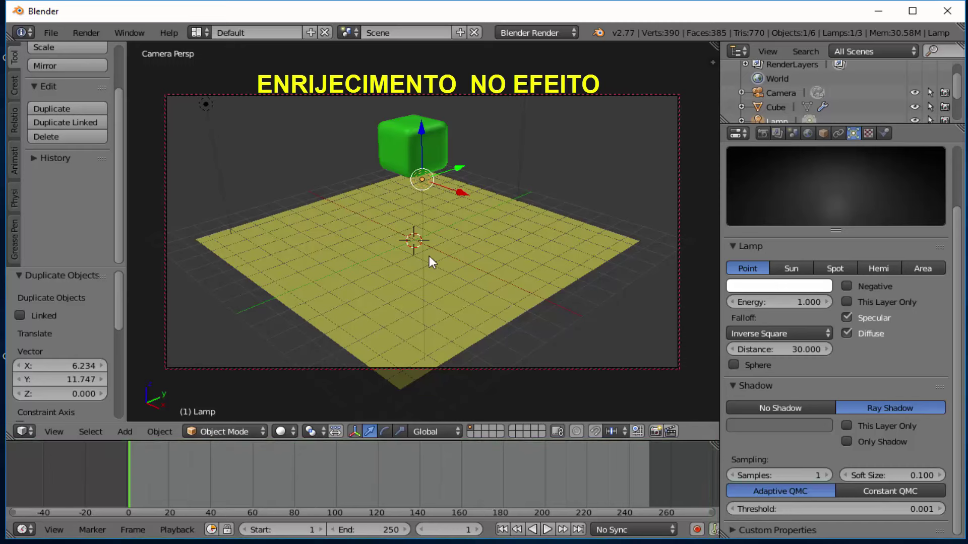
Step: Enable Stiff Quads in the cube's Soft Body Edges and set Bending to 0.900
{"action": "right_click", "coordinate": [440, 134]}
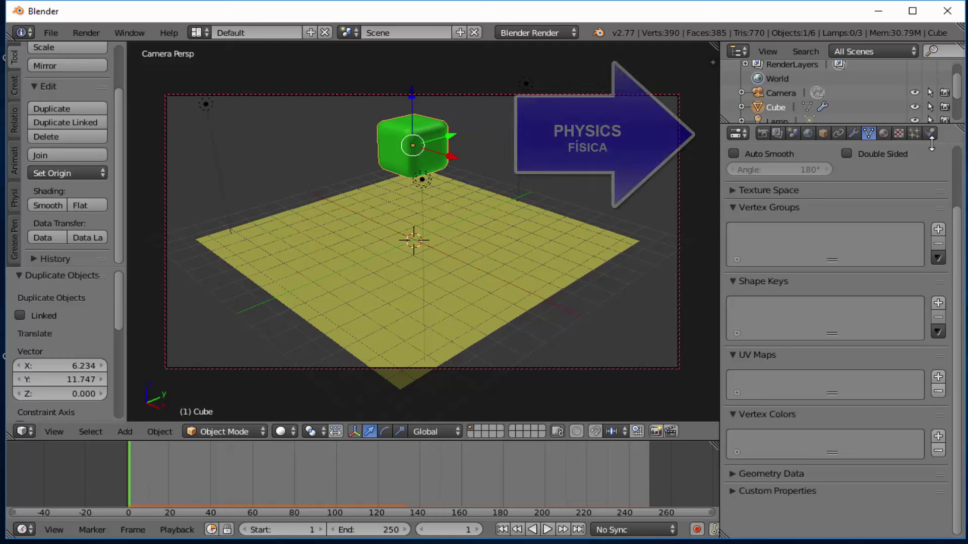
{"action": "left_click", "coordinate": [930, 133]}
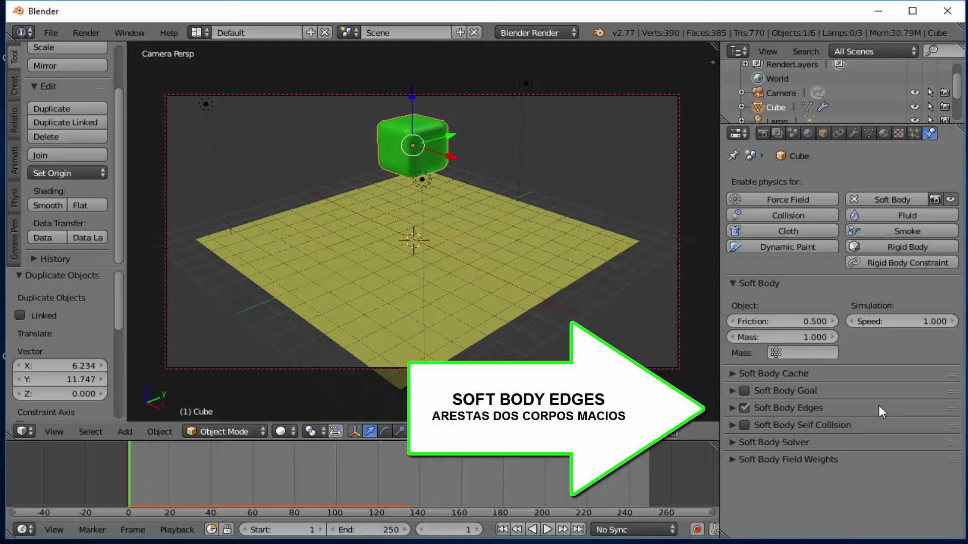
{"action": "left_click", "coordinate": [731, 408]}
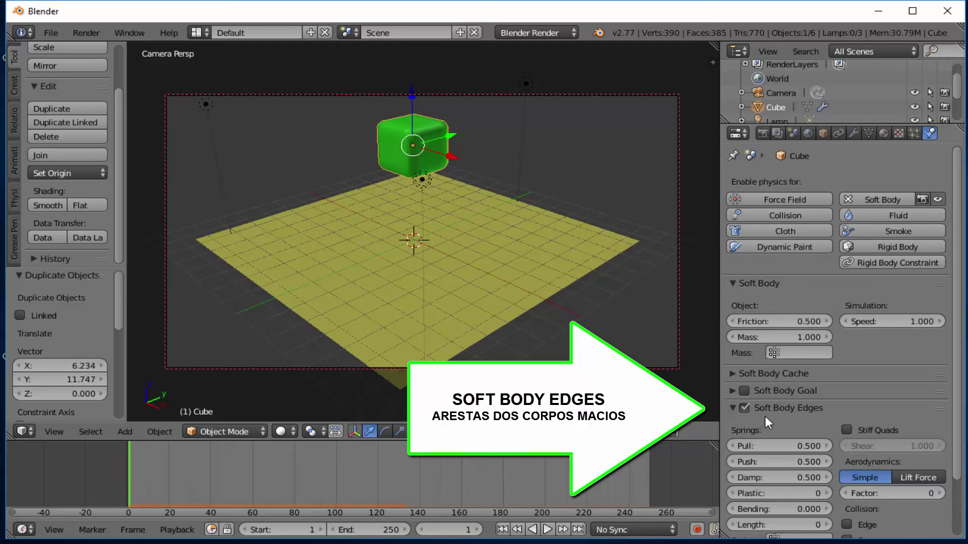
{"action": "scroll", "coordinate": [770, 416], "scroll_direction": "down", "scroll_amount": 2}
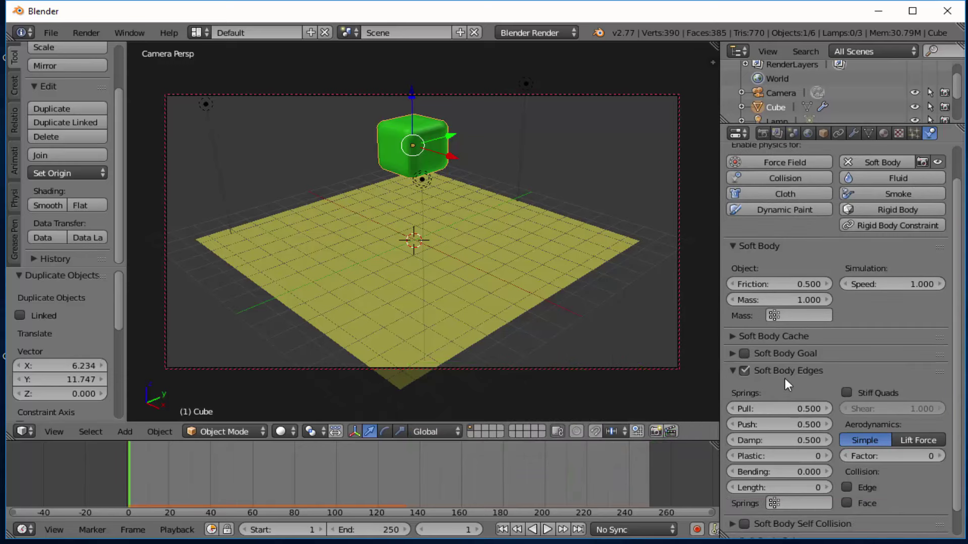
{"action": "left_click", "coordinate": [841, 393]}
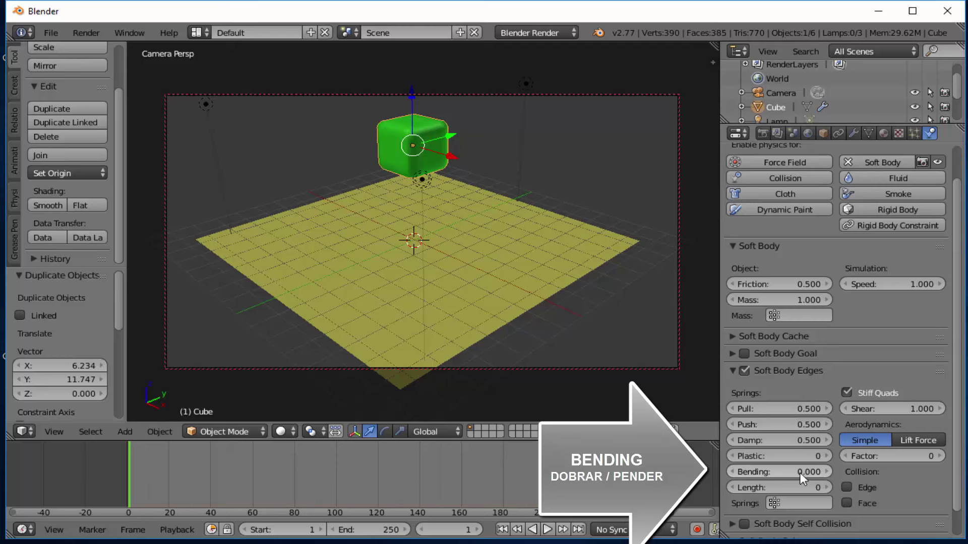
{"action": "left_click", "coordinate": [781, 473]}
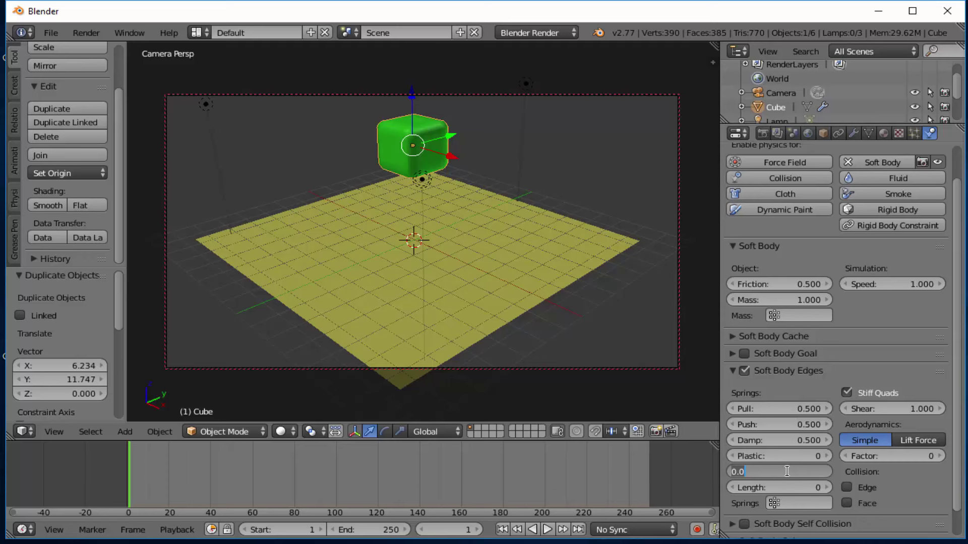
{"action": "type", "text": "0"}
{"action": "key", "text": "Return"}
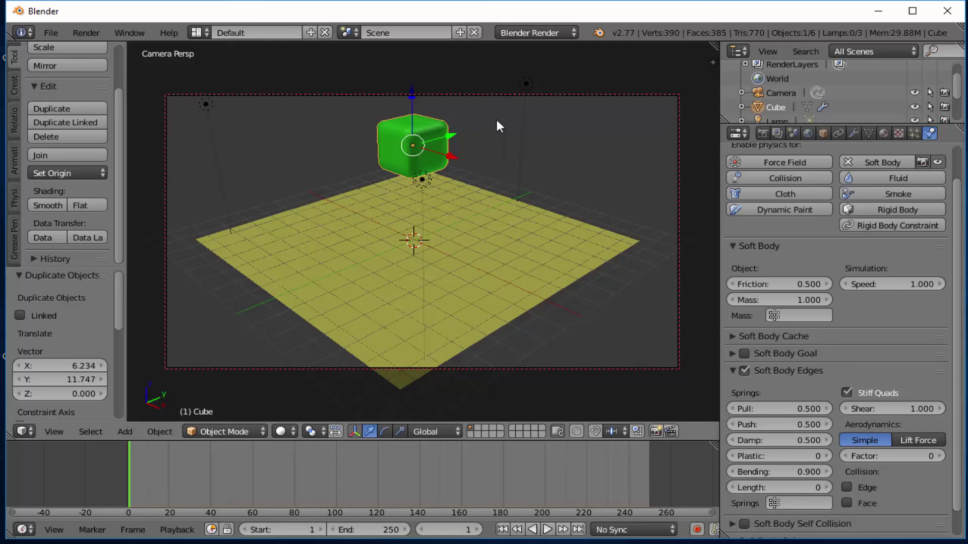
Step: Play the soft-body simulation and pause at frame 232 with the cube on the plane
{"action": "left_click", "coordinate": [547, 530]}
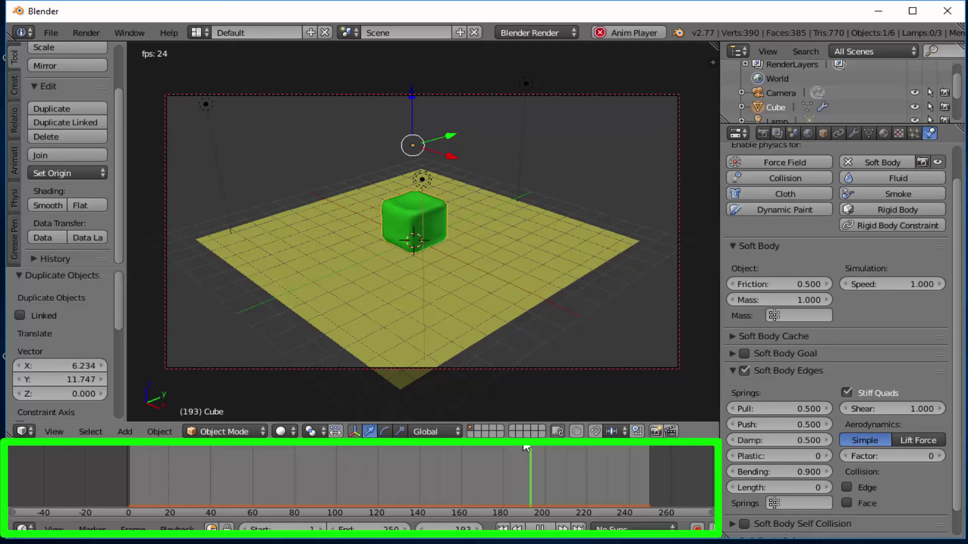
{"action": "left_click", "coordinate": [542, 530]}
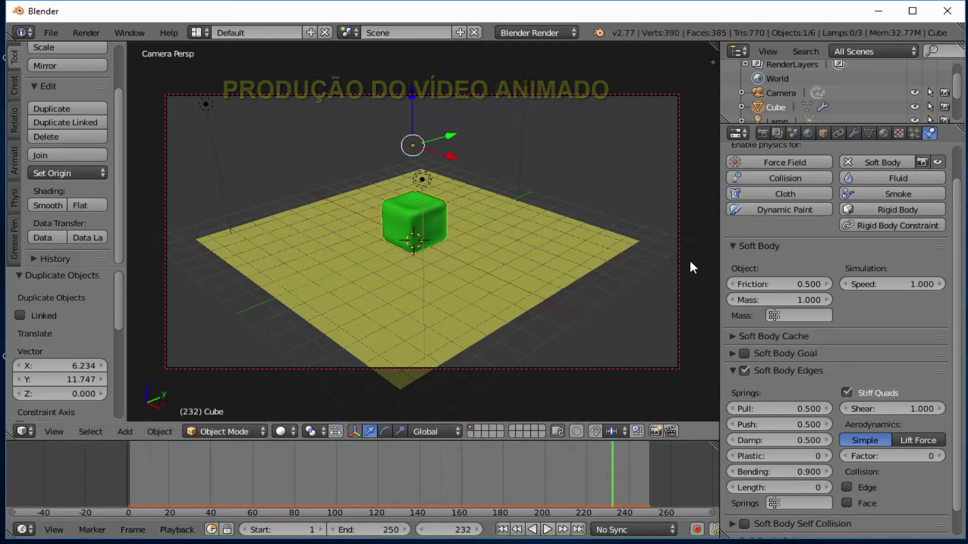
Step: Apply the HDTV 720p render preset for 1280×720 px output at 100%
{"action": "left_click", "coordinate": [764, 132]}
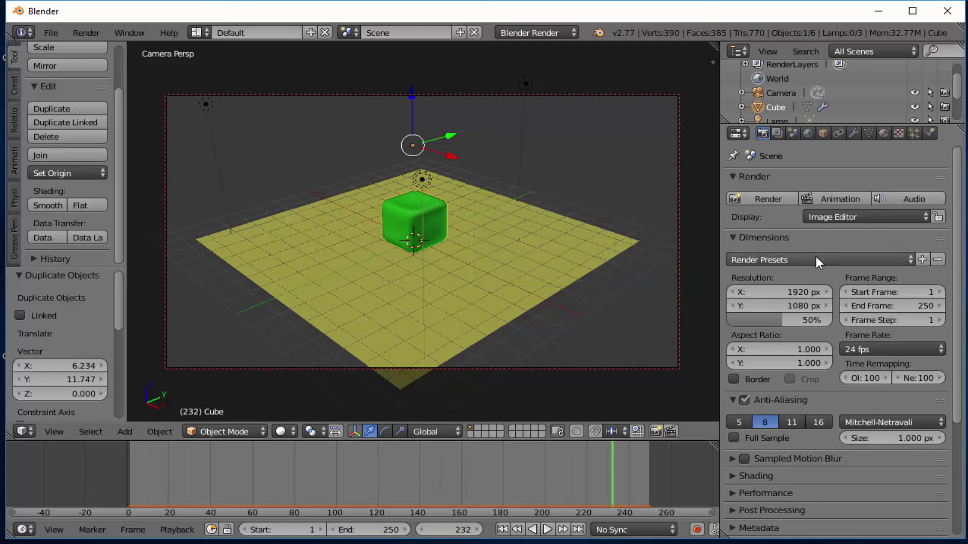
{"action": "left_click", "coordinate": [816, 257]}
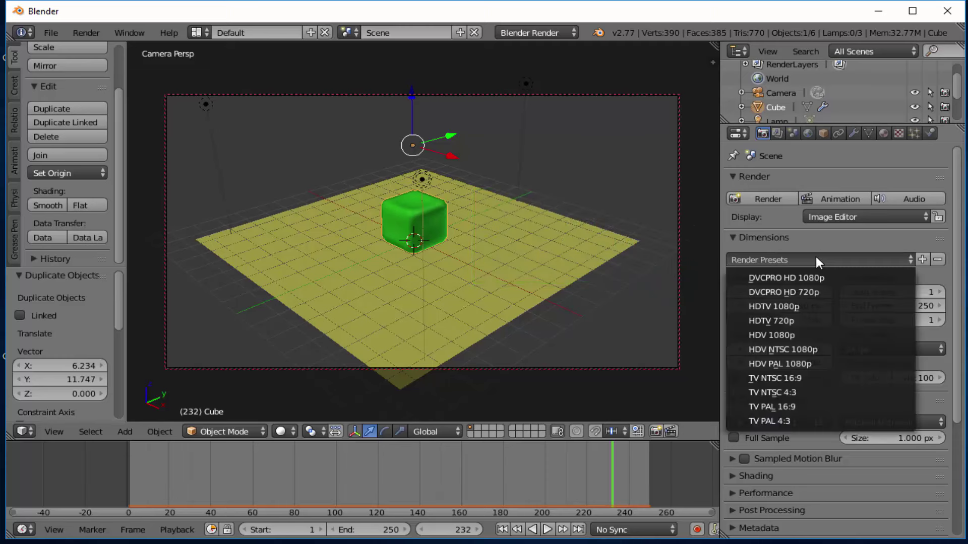
{"action": "left_click", "coordinate": [787, 322]}
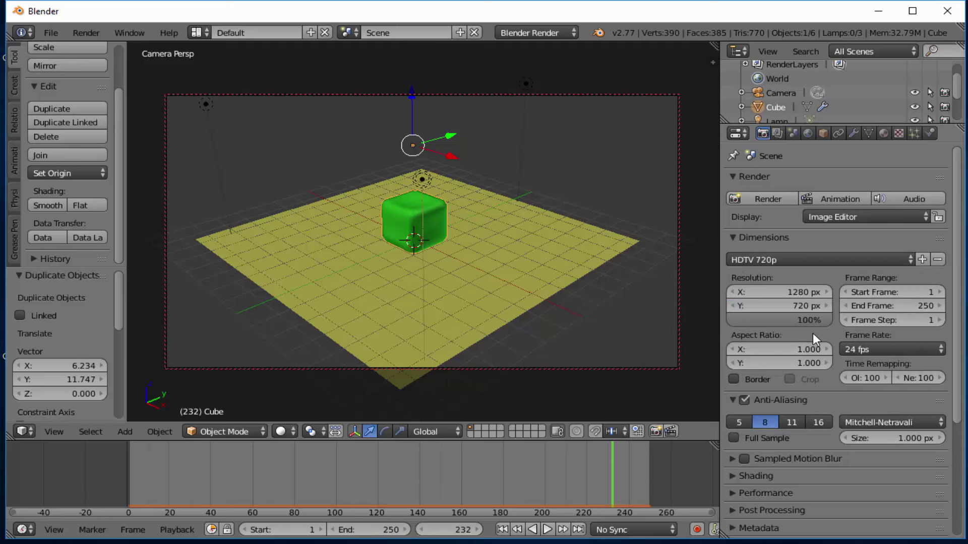
{"action": "scroll", "coordinate": [812, 334], "scroll_direction": "down", "scroll_amount": 5}
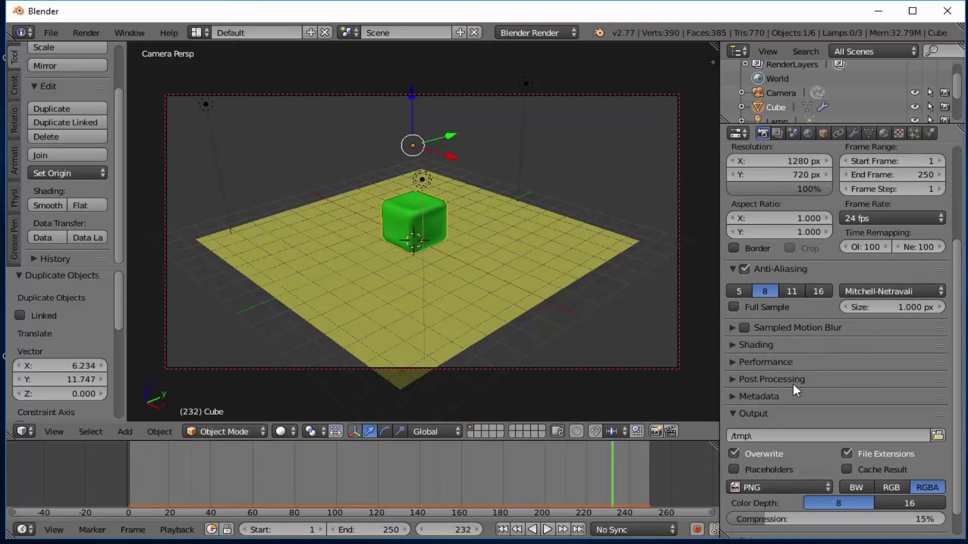
{"action": "scroll", "coordinate": [787, 394], "scroll_direction": "down", "scroll_amount": 1}
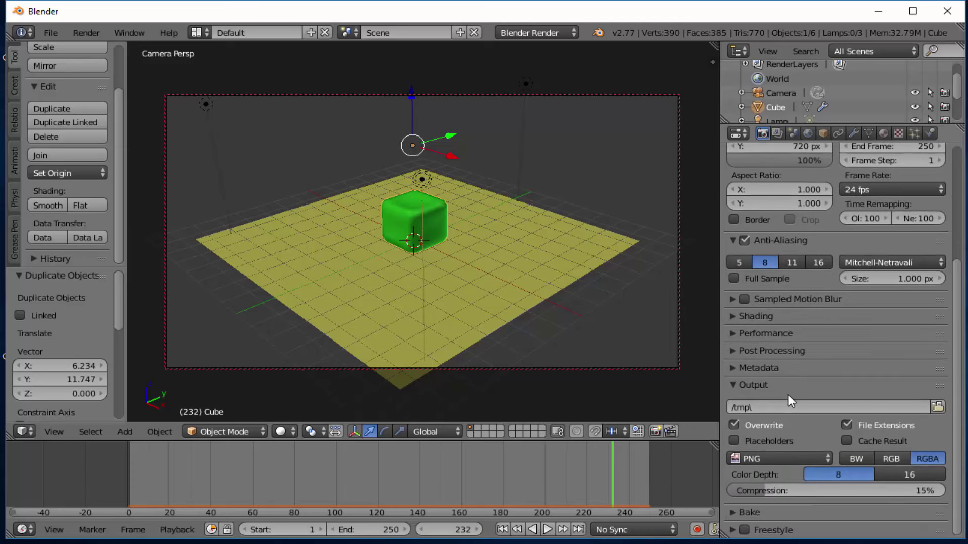
Step: Change the render output path to /tmp/gelatina and show the output file format choices
{"action": "left_click", "coordinate": [761, 407]}
{"action": "type", "text": "glatina"}
{"action": "key", "text": "Return"}
{"action": "left_click", "coordinate": [827, 459]}
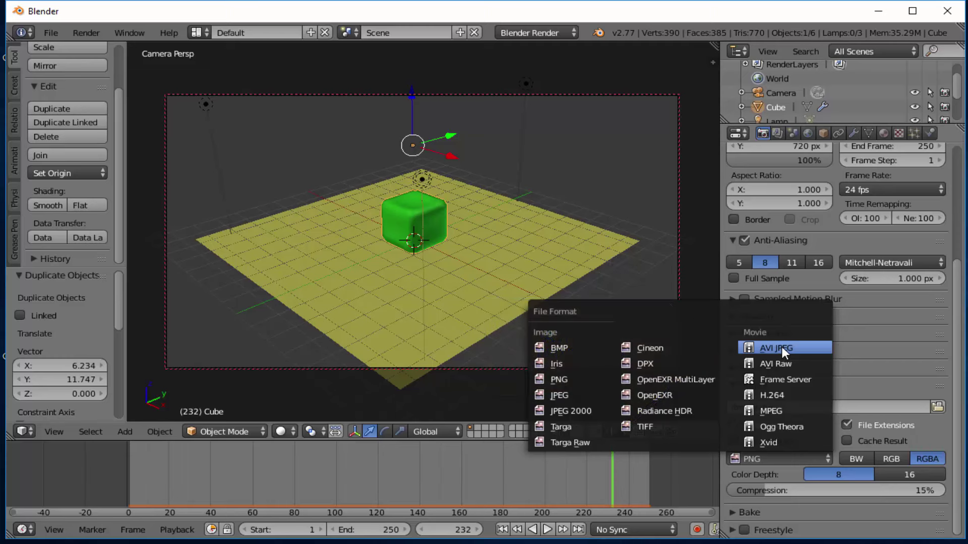
Step: Set the output file format to AVI JPEG, RGB colour, quality 100%
{"action": "left_click", "coordinate": [781, 347]}
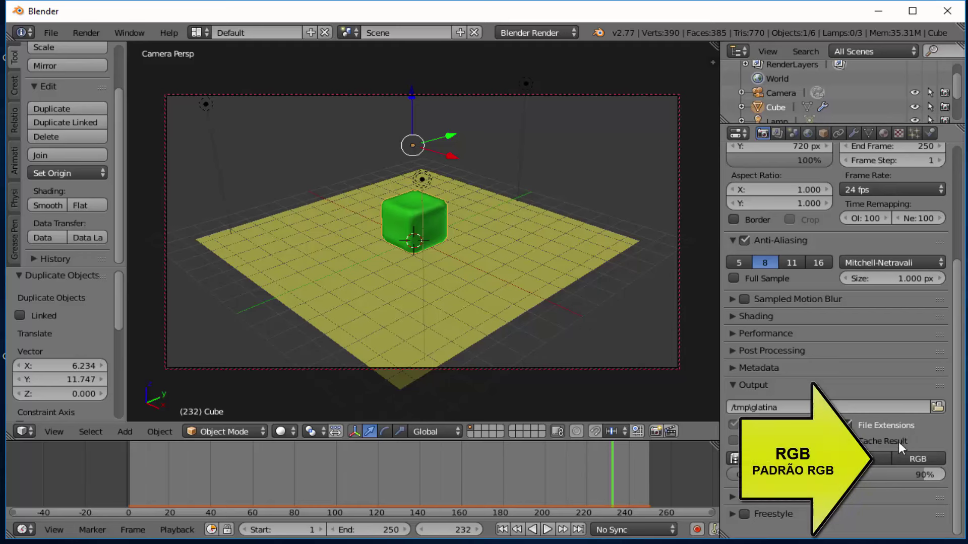
{"action": "left_click", "coordinate": [921, 458]}
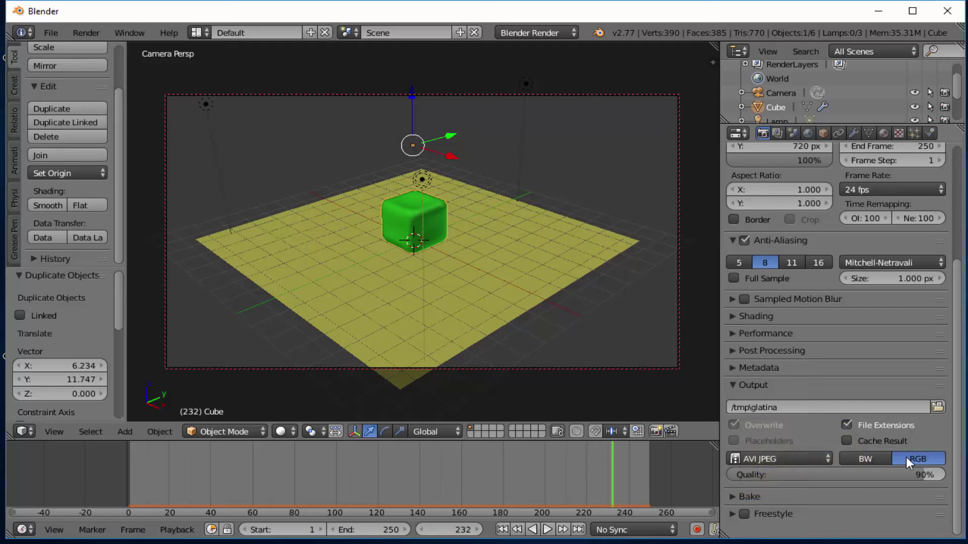
{"action": "left_click_drag", "start_coordinate": [802, 475], "coordinate": [808, 475]}
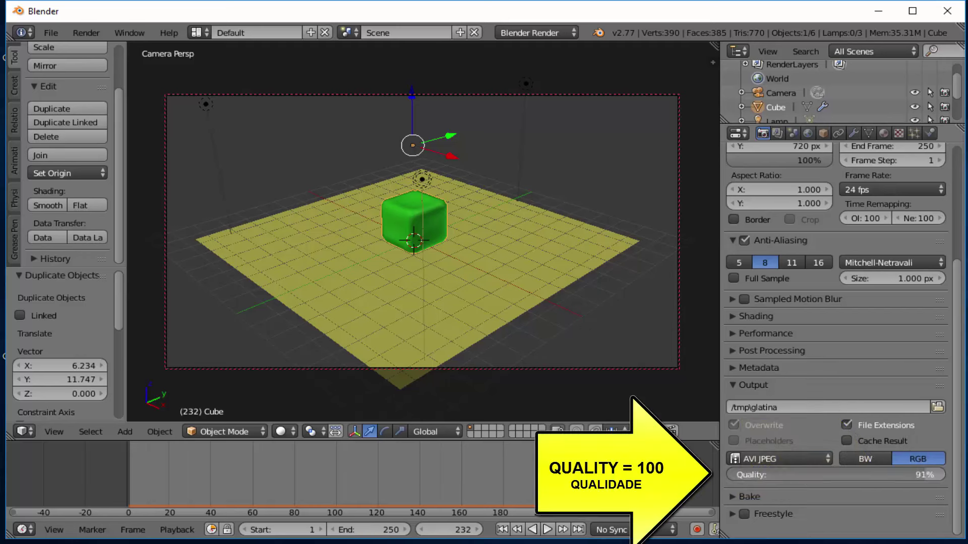
{"action": "scroll", "coordinate": [574, 311], "scroll_direction": "up", "scroll_amount": 2}
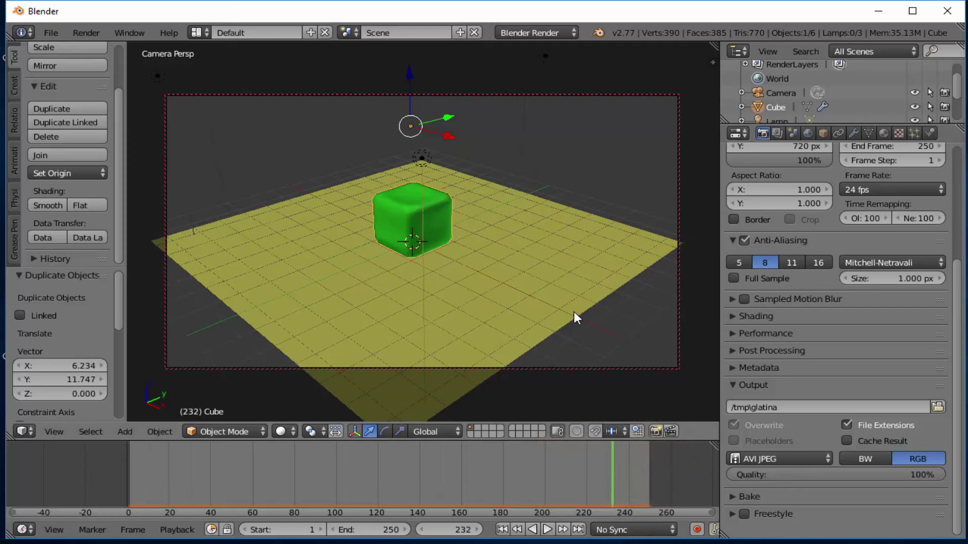
{"action": "scroll", "coordinate": [573, 311], "scroll_direction": "up", "scroll_amount": 2}
{"action": "middle_click_drag", "start_coordinate": [573, 312], "coordinate": [648, 273]}
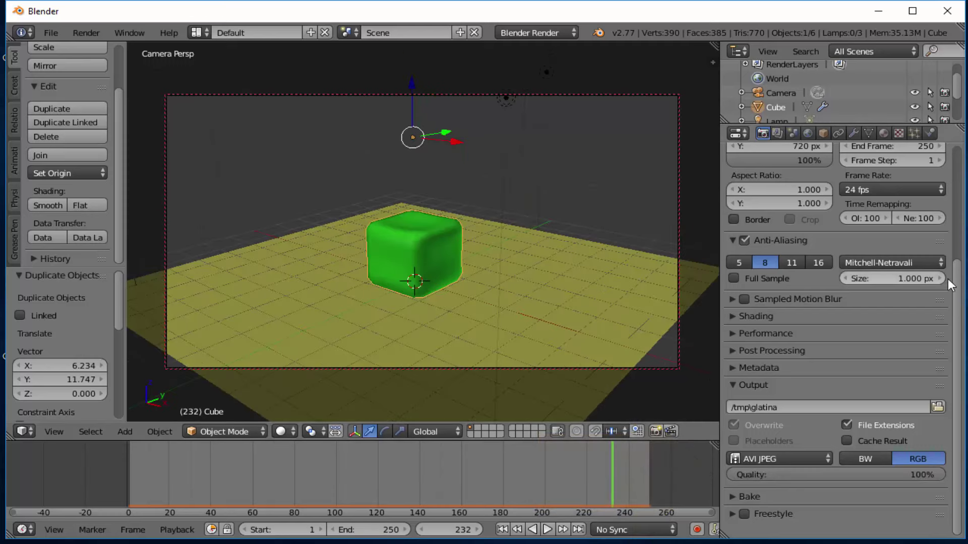
{"action": "scroll", "coordinate": [959, 274], "scroll_direction": "up", "scroll_amount": 5}
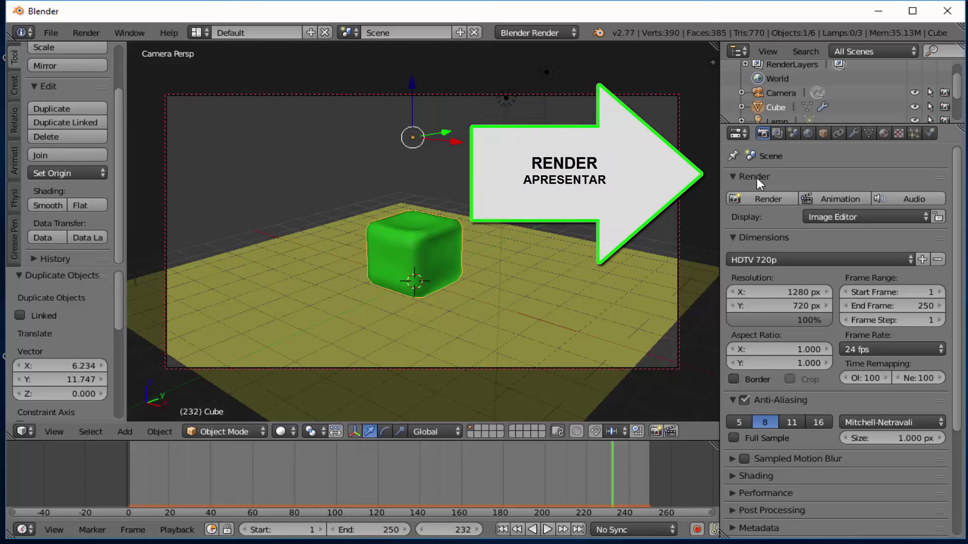
Step: Render all frames of the jelly cube animation to the AVI JPEG movie
{"action": "left_click", "coordinate": [835, 198]}
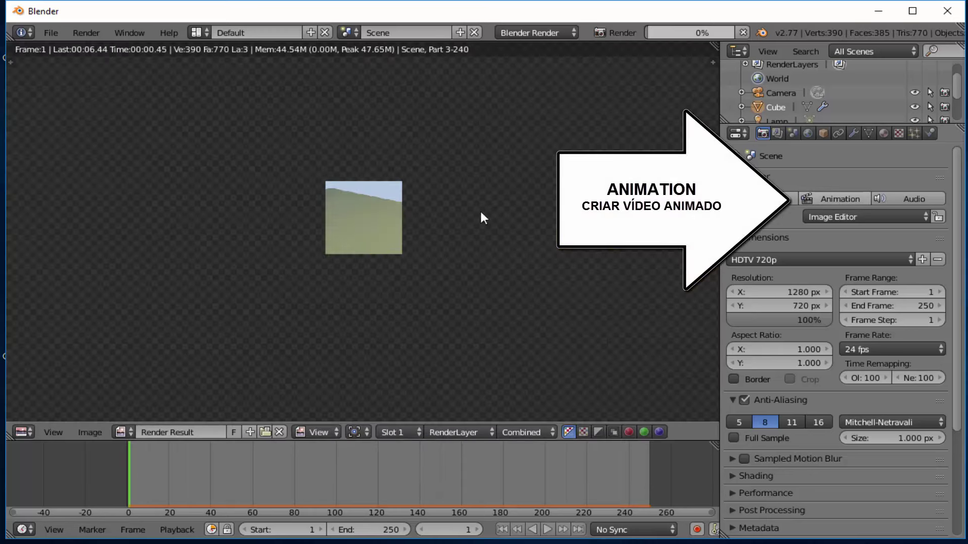